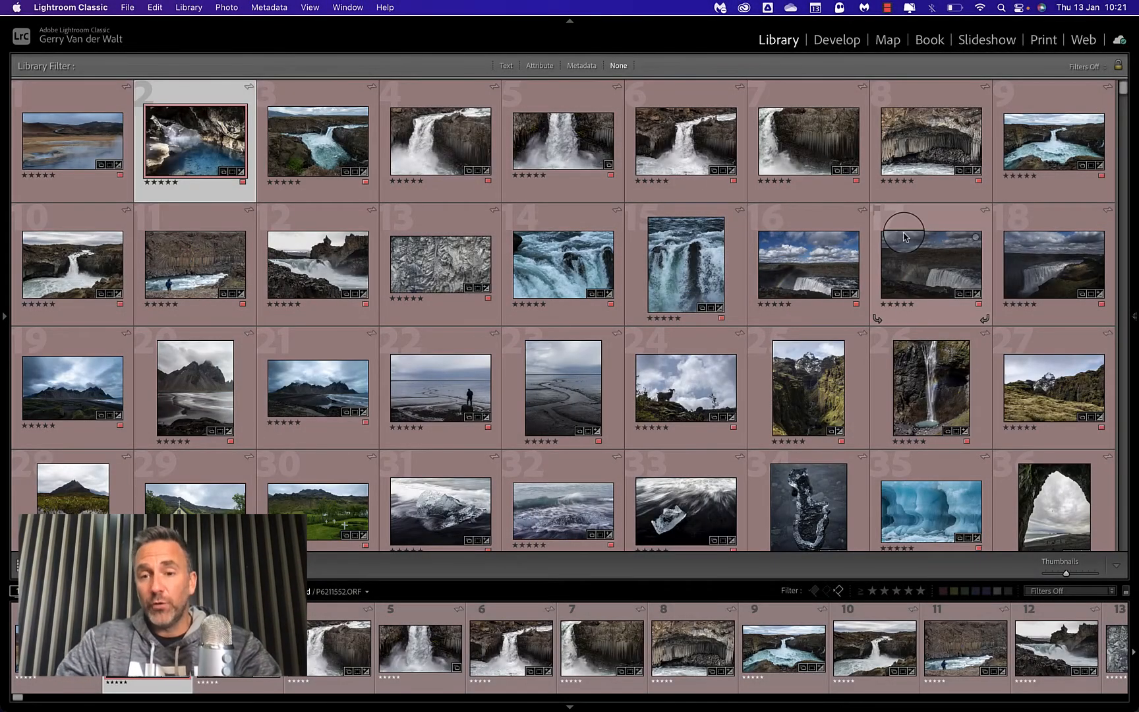
Browse the first few landscape photos enlarged, and open the cave photo with the blue pool in Loupe view.
double_click(91, 146)
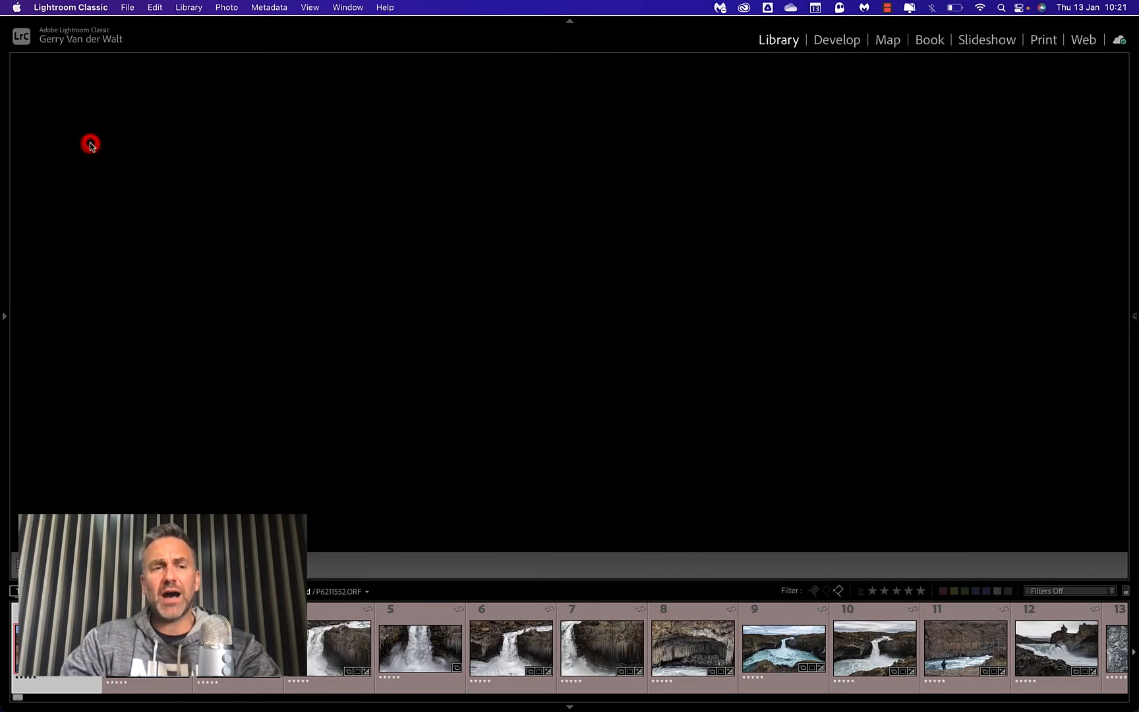
key(Right)
key(Right)
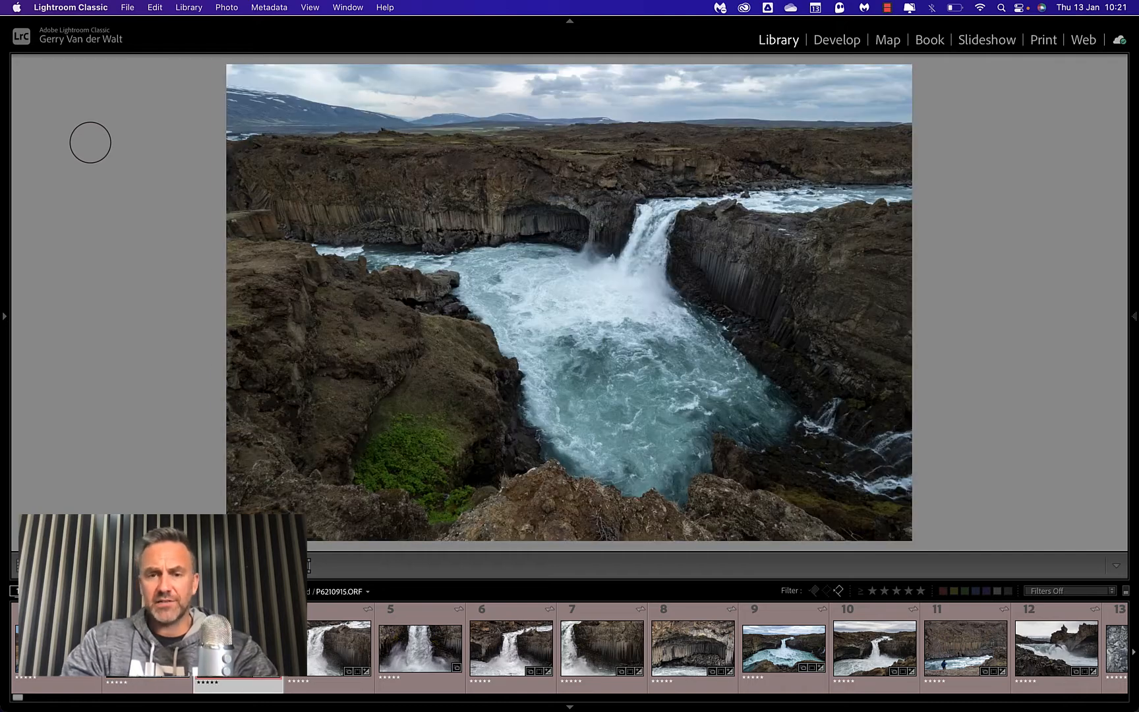
key(Right)
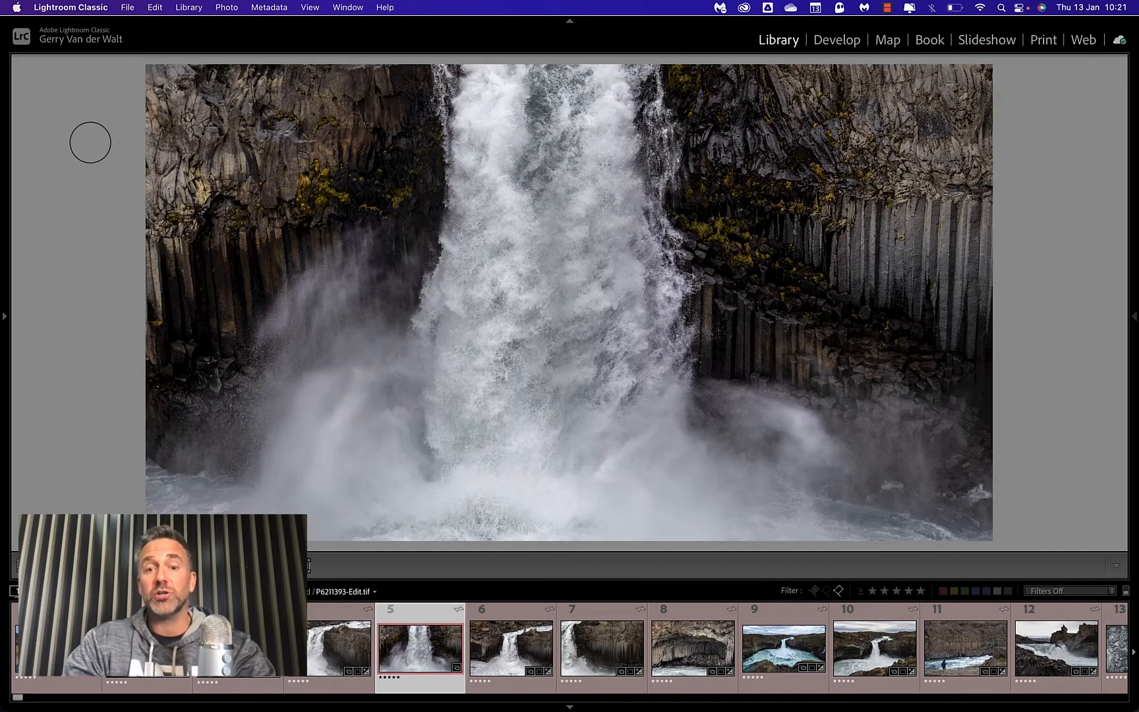
key(Left)
key(Left)
key(g)
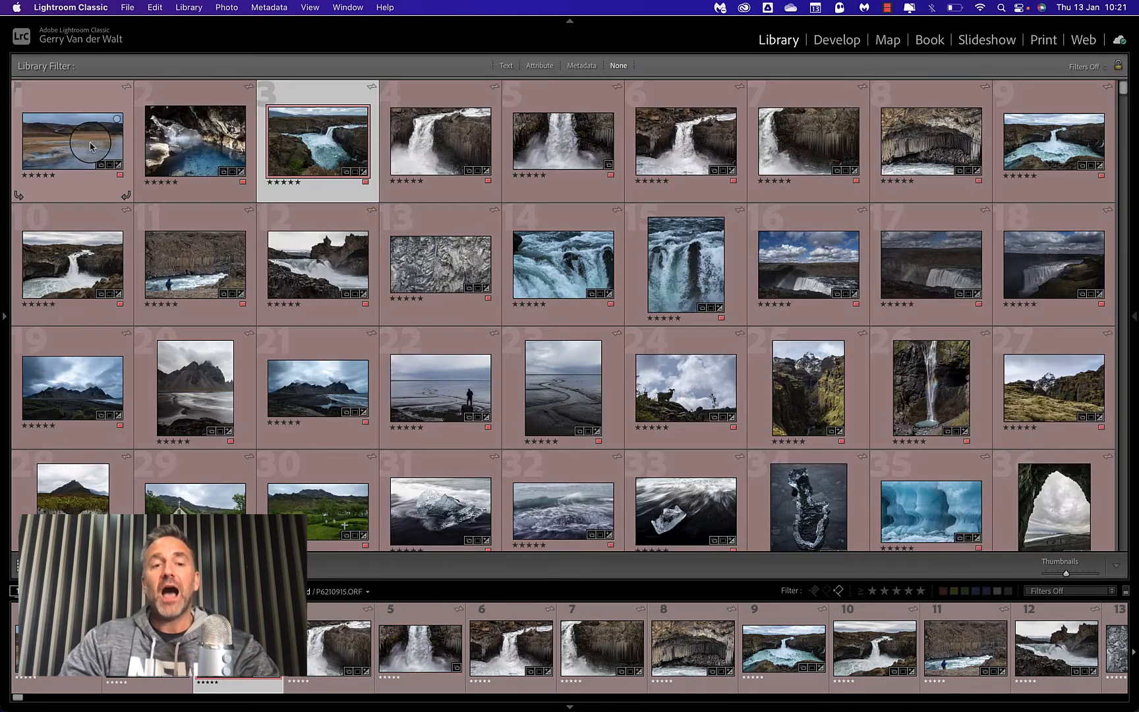
double_click(201, 161)
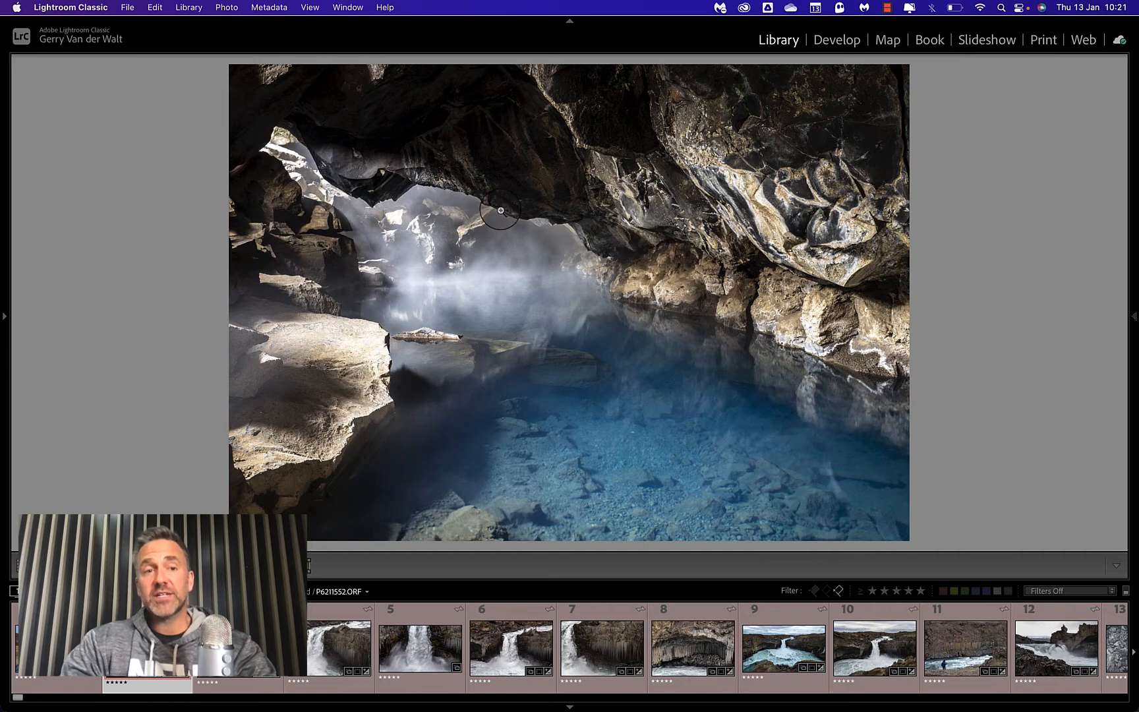
click(126, 7)
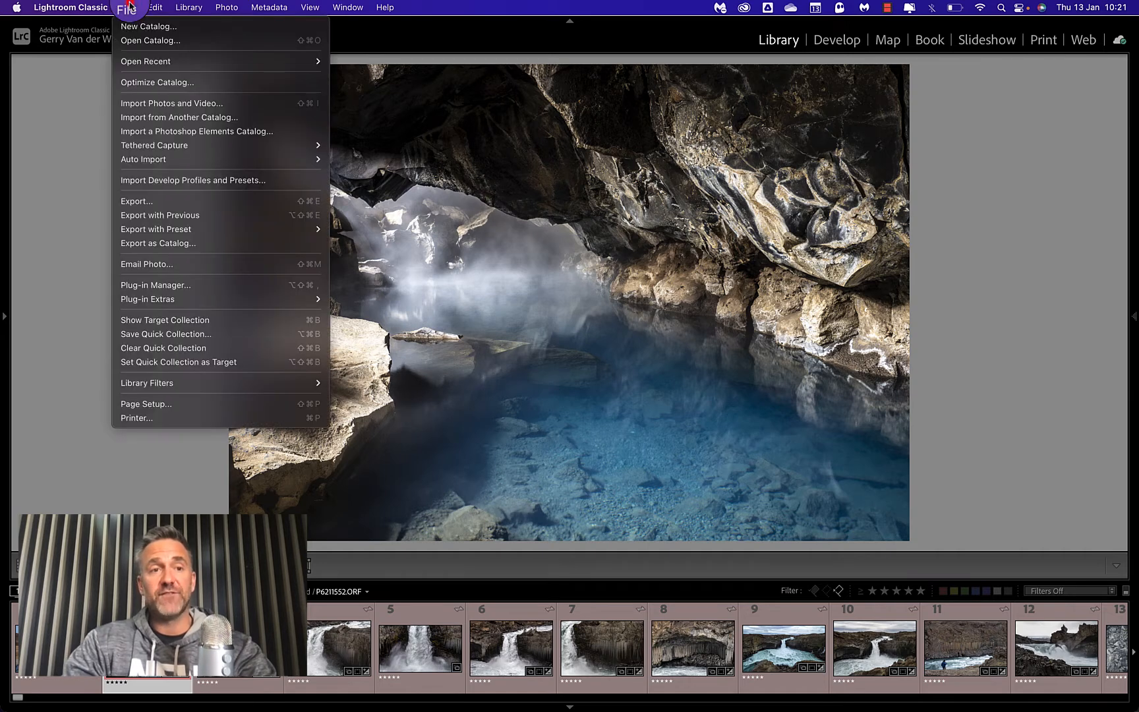
click(152, 201)
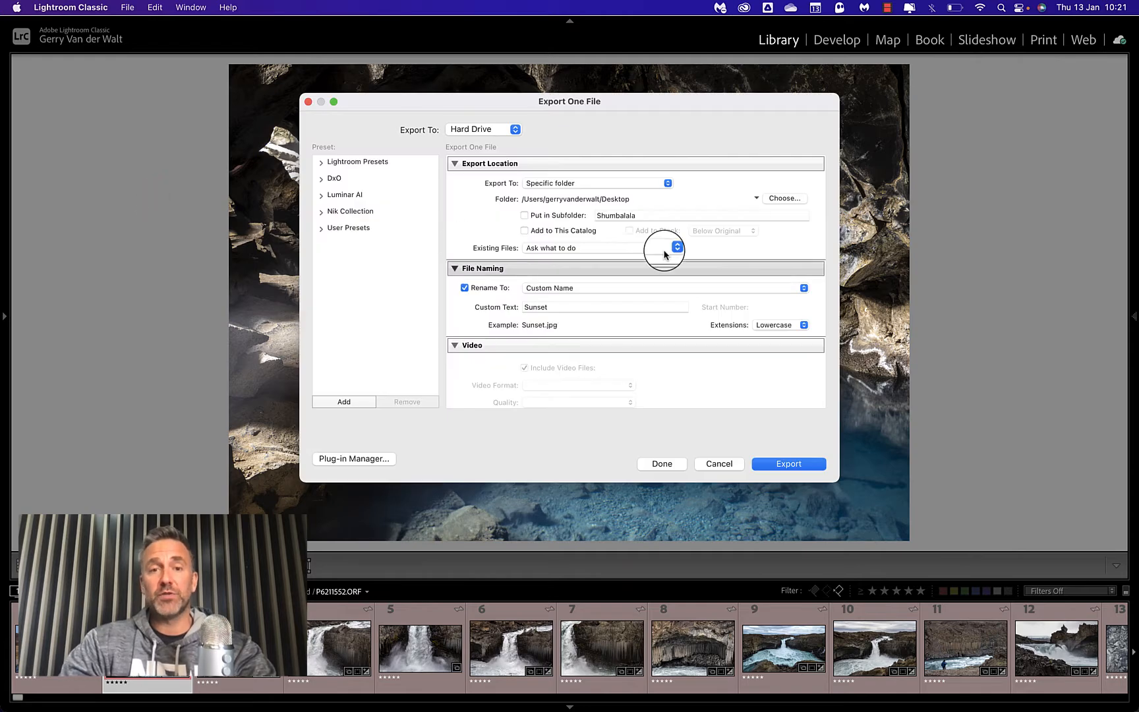
click(718, 462)
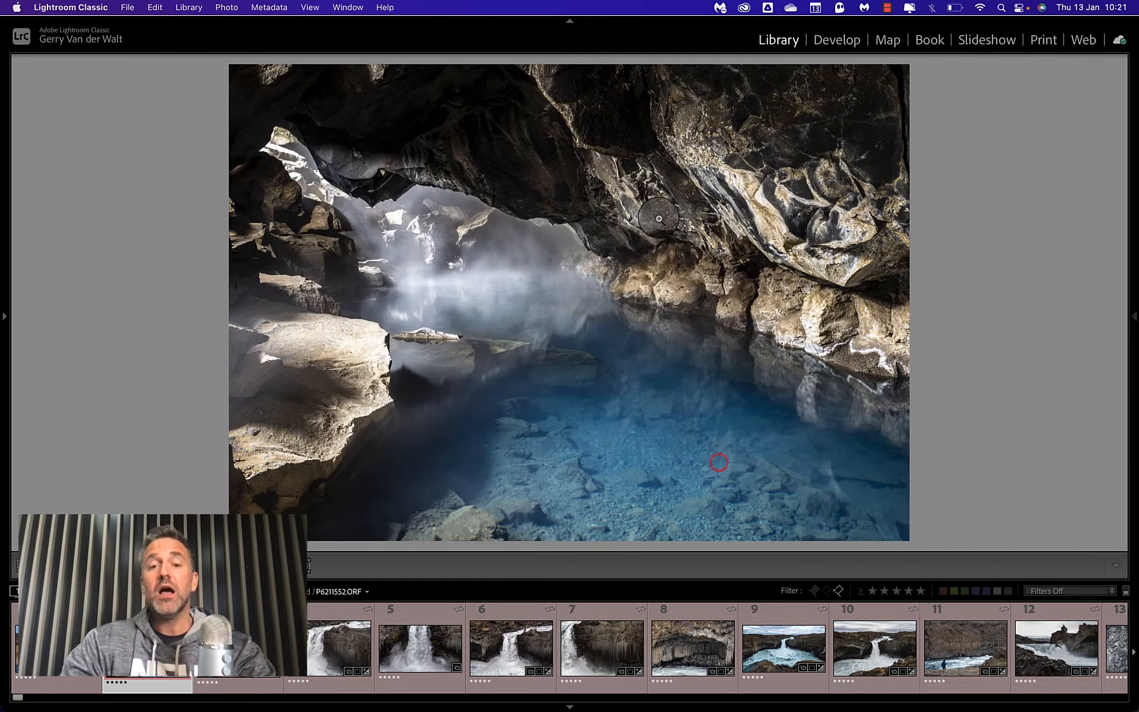
right_click(679, 203)
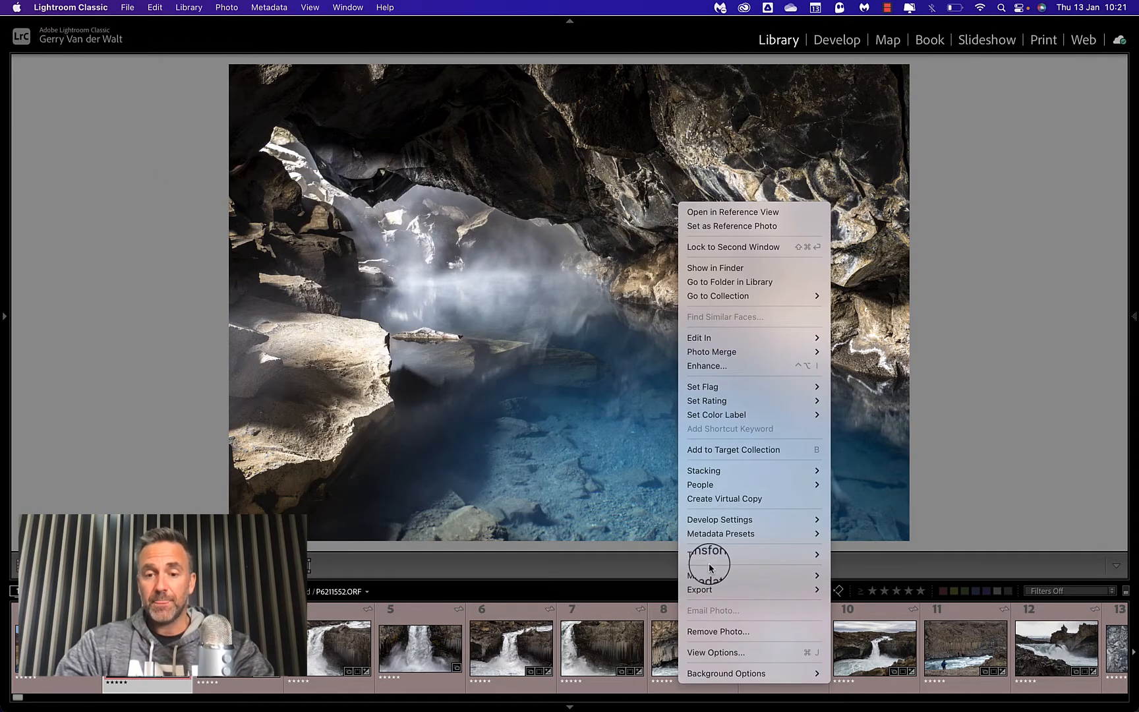
mouse_move(702, 589)
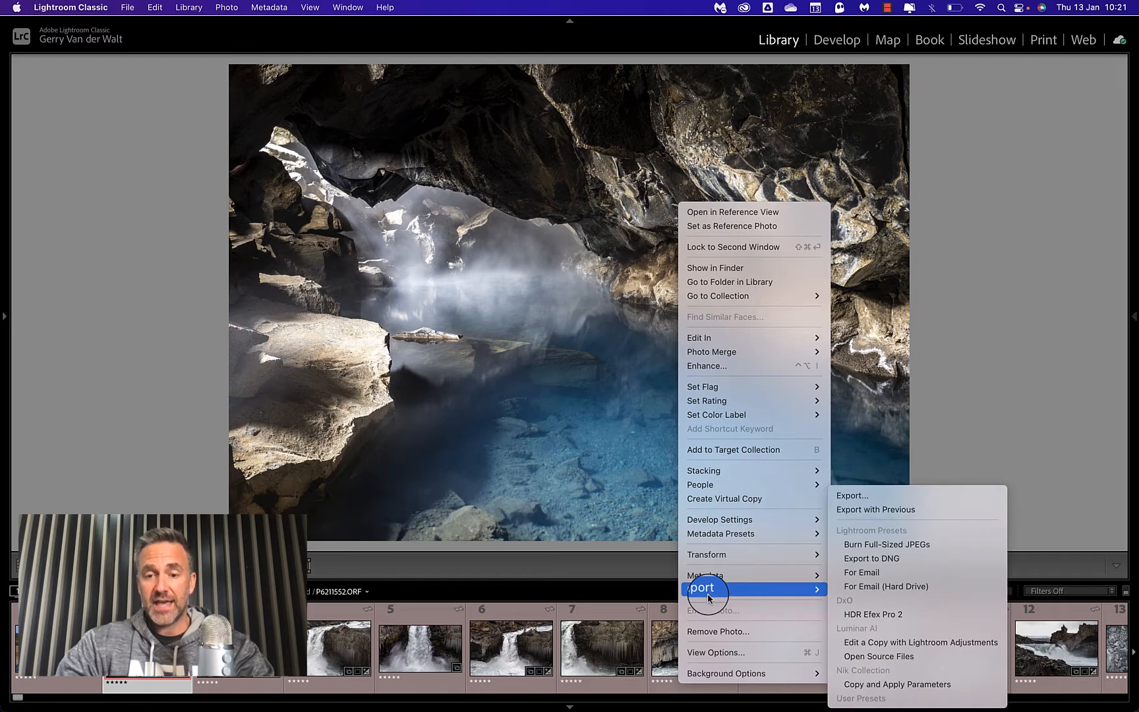
click(857, 500)
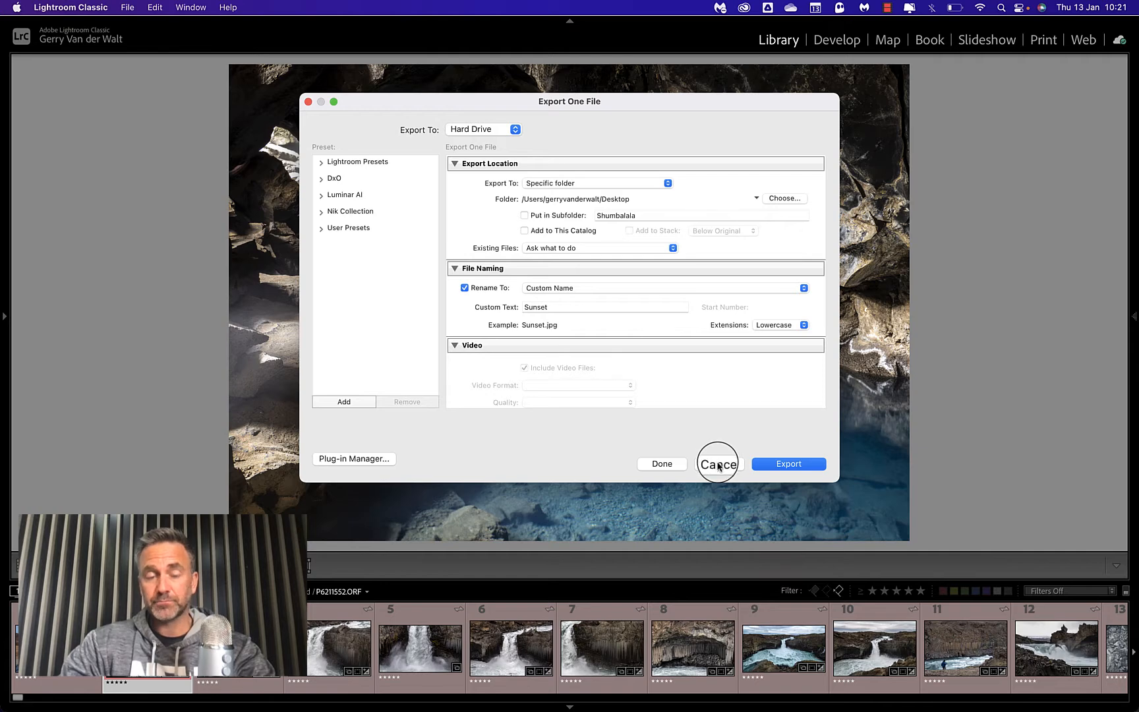
click(718, 464)
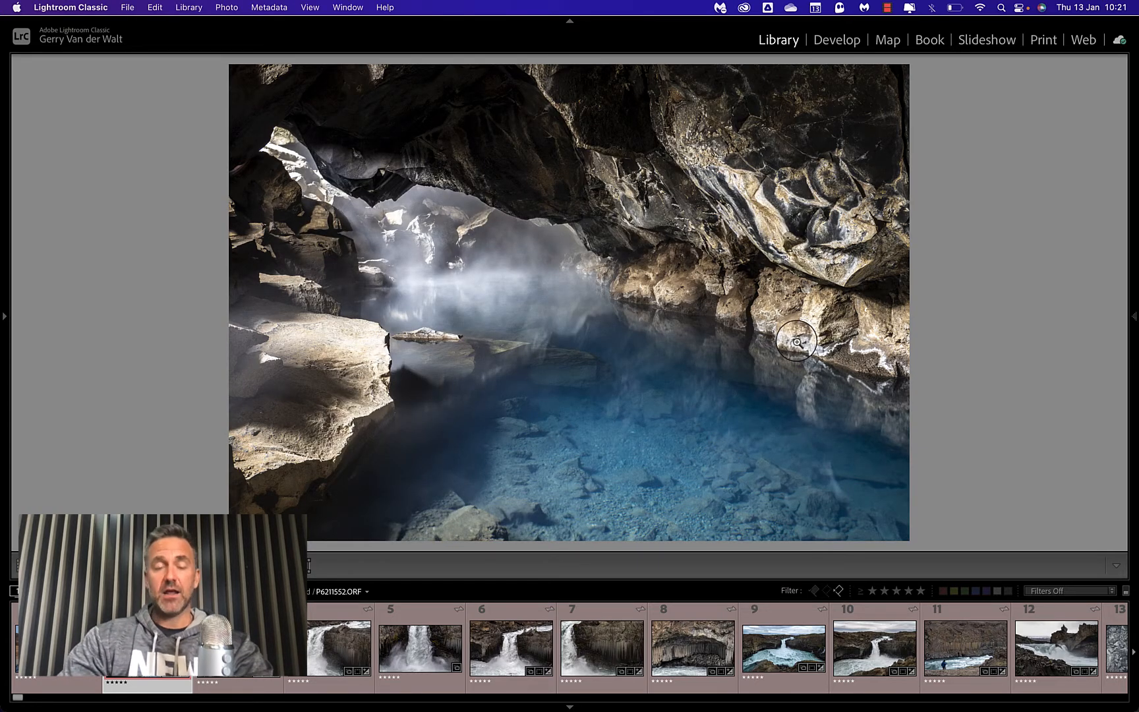
Open the export settings for the blue cave pool photo.
right_click(578, 258)
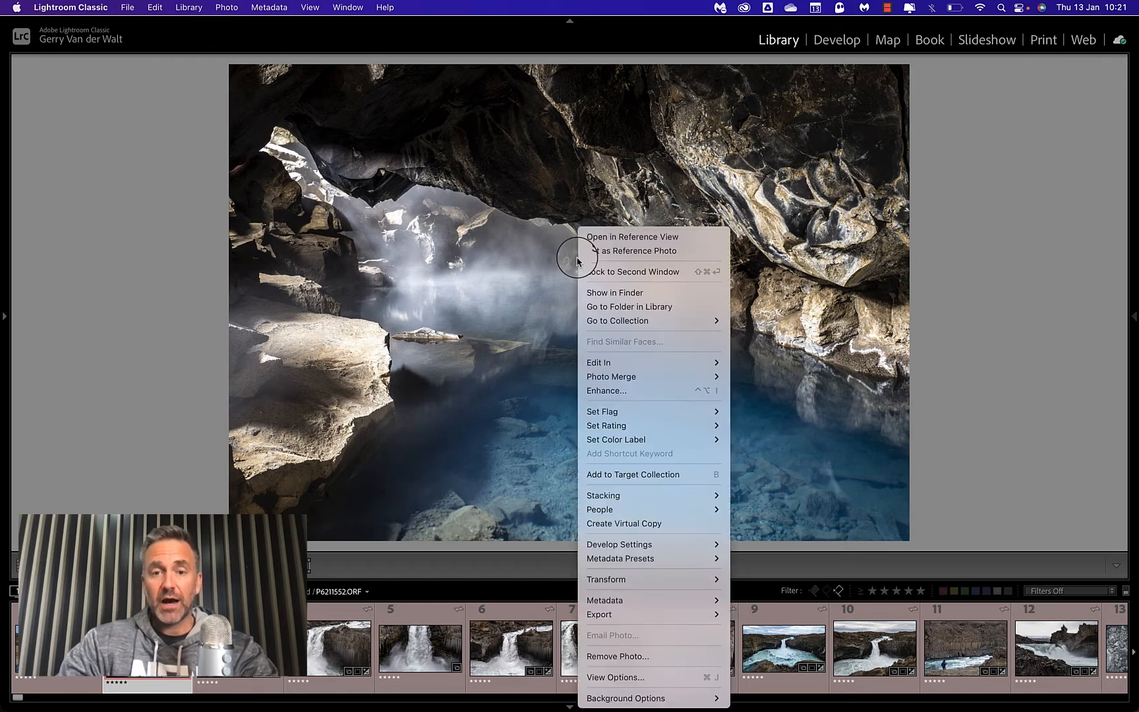
mouse_move(622, 613)
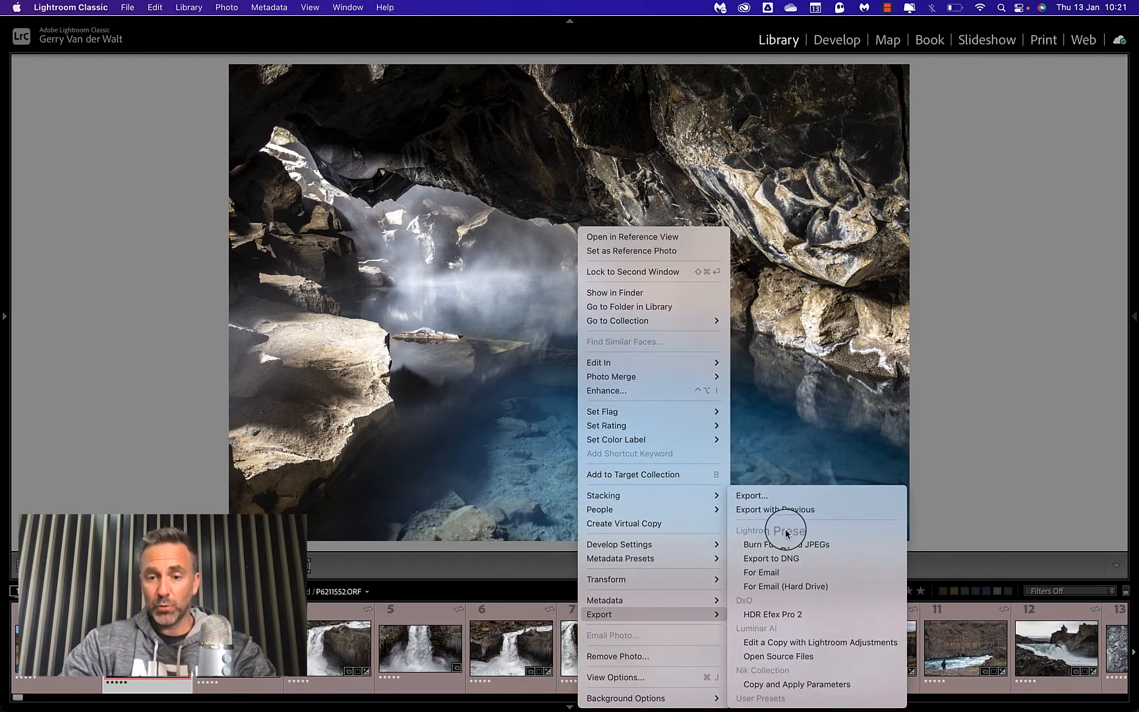
click(757, 497)
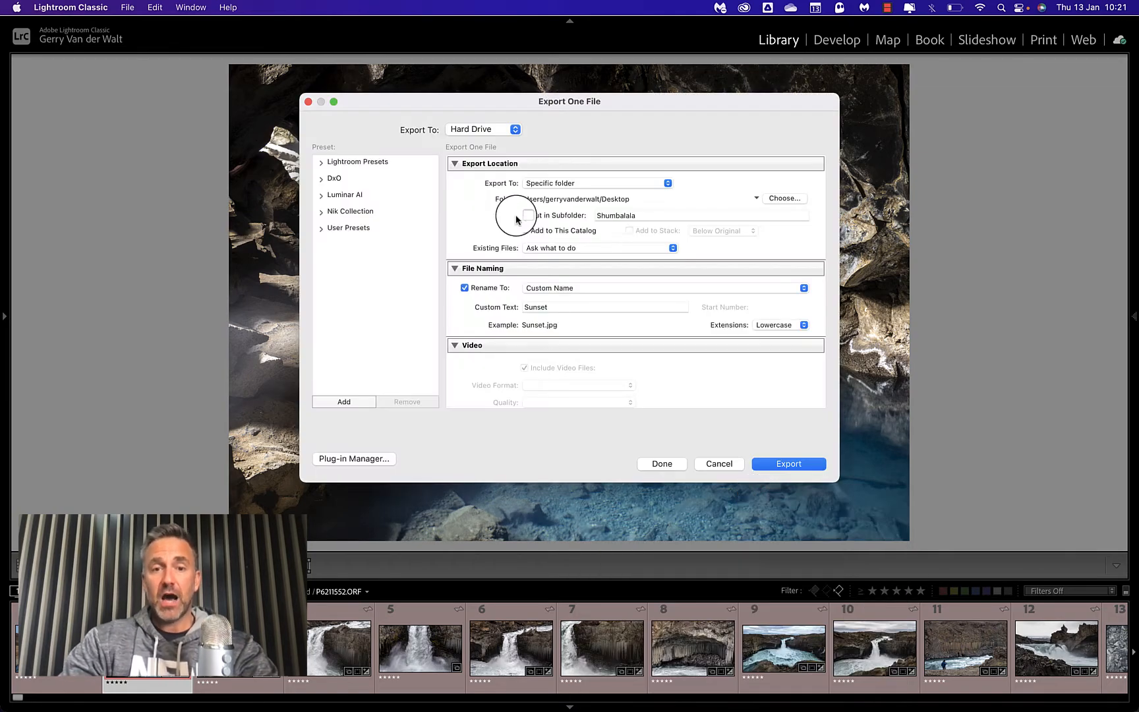
Collapse all sections of the export settings, from Export Location through Post-Processing.
click(454, 163)
click(454, 181)
click(455, 199)
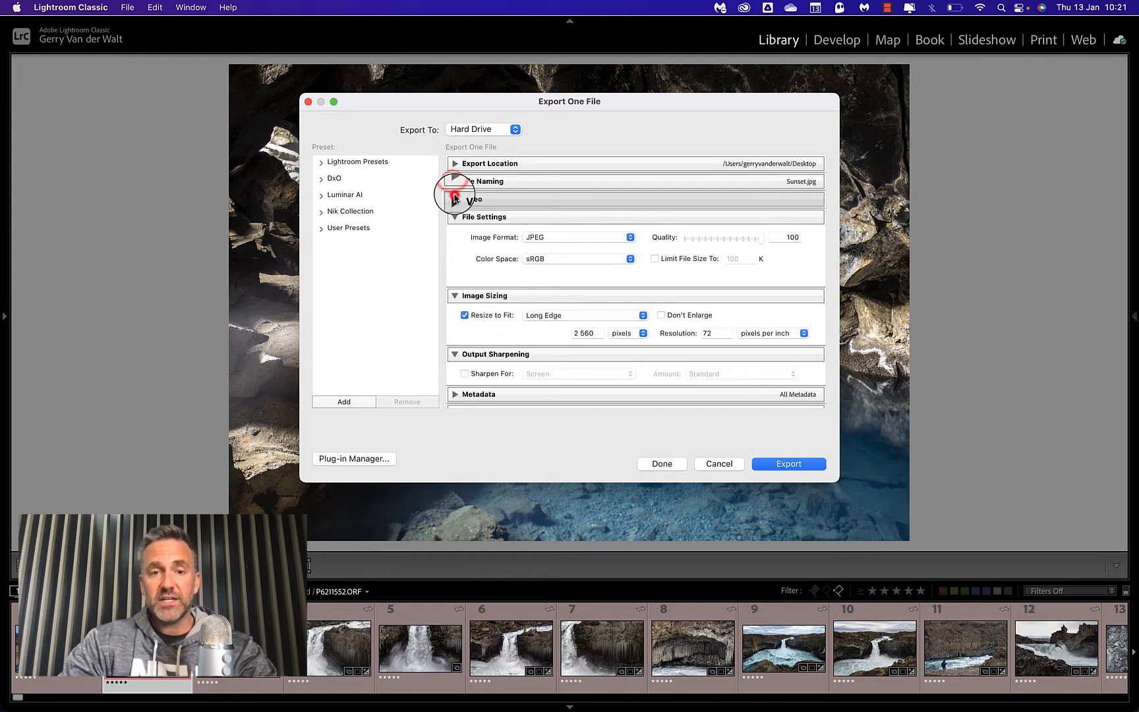
click(455, 217)
click(454, 293)
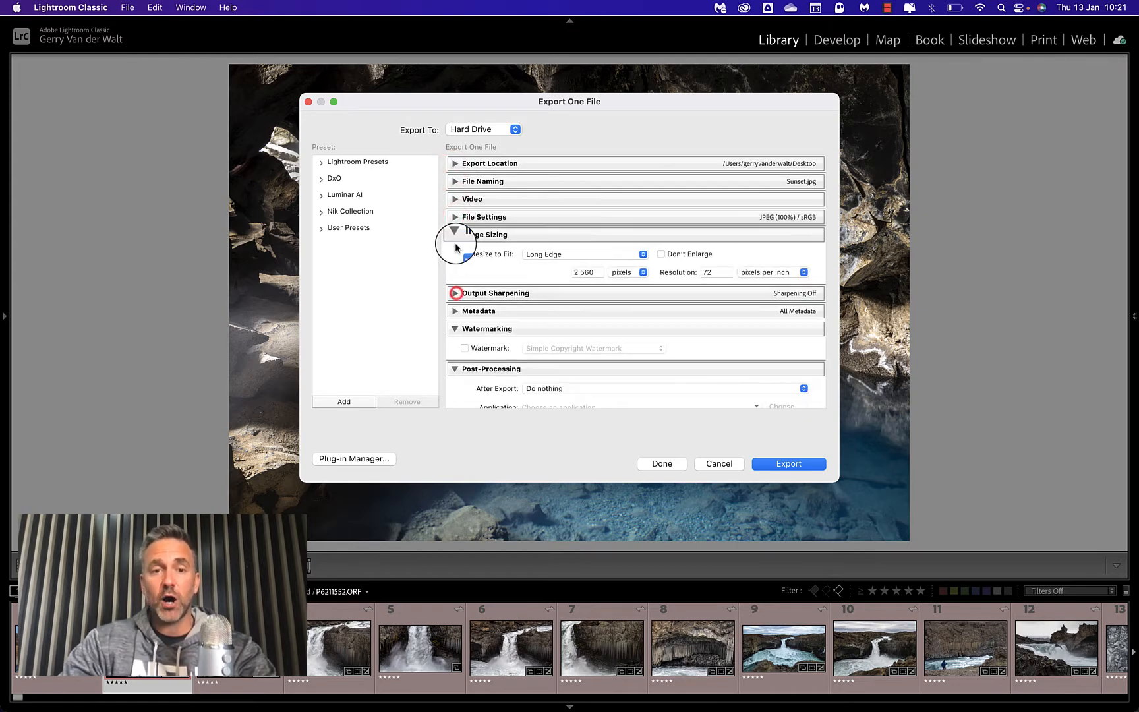
click(454, 234)
click(454, 288)
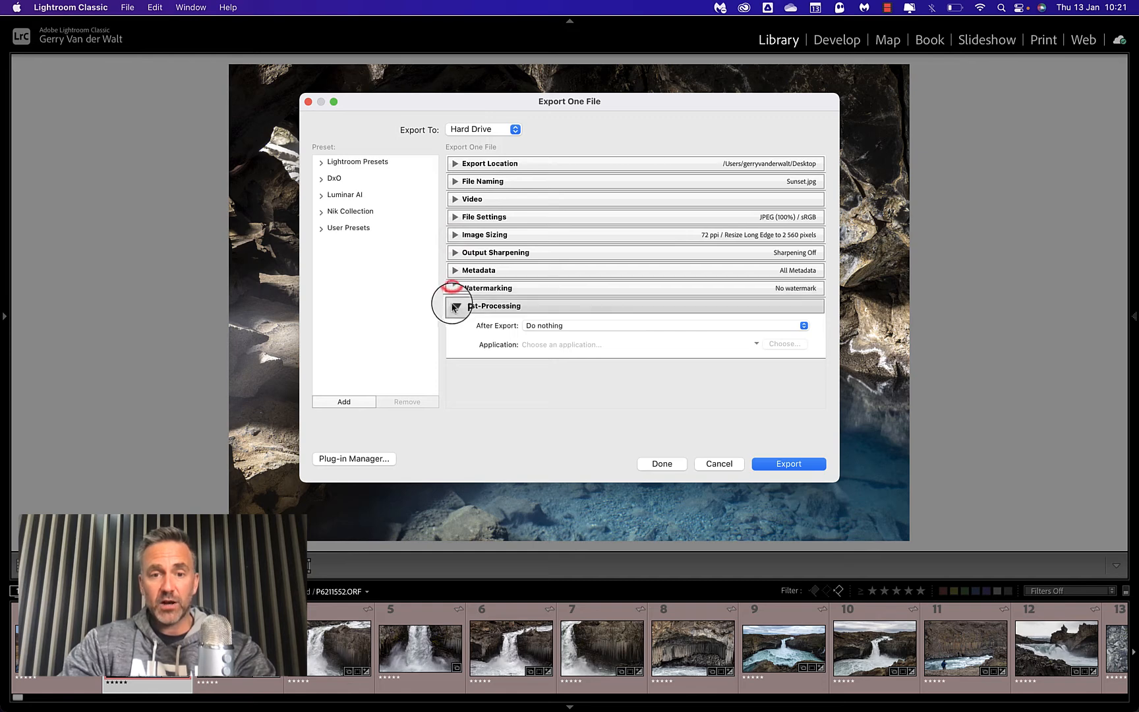
click(453, 306)
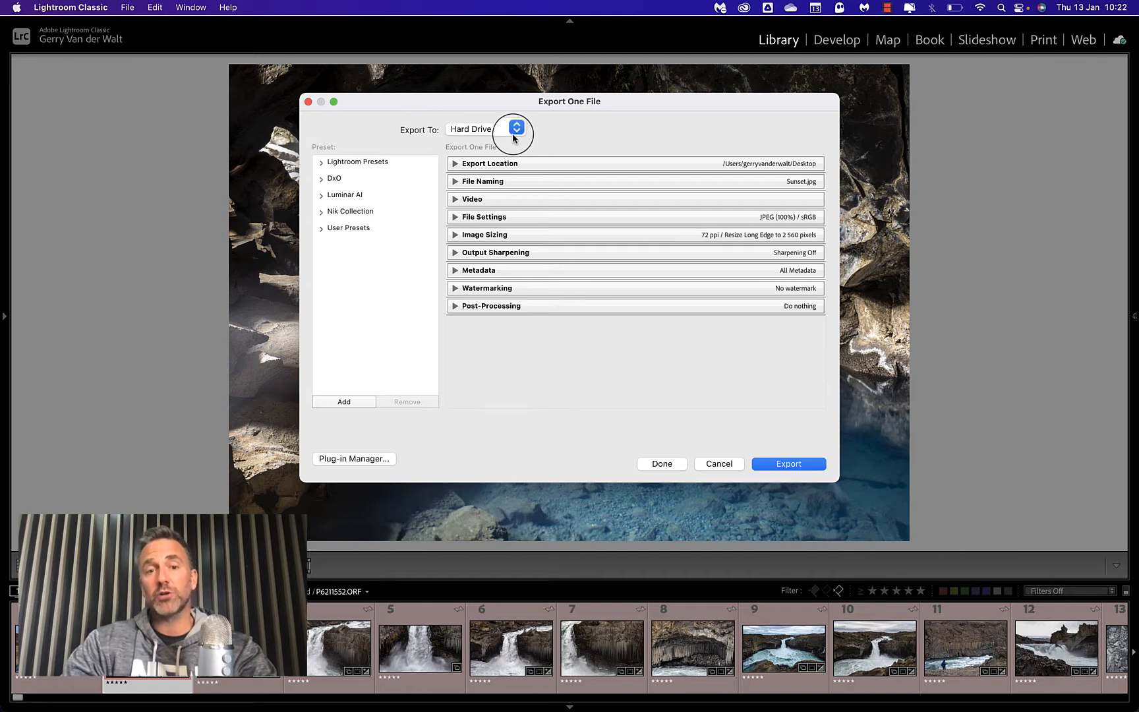
Create a folder named Iceland Exports on the Desktop and choose it as the export location.
click(455, 163)
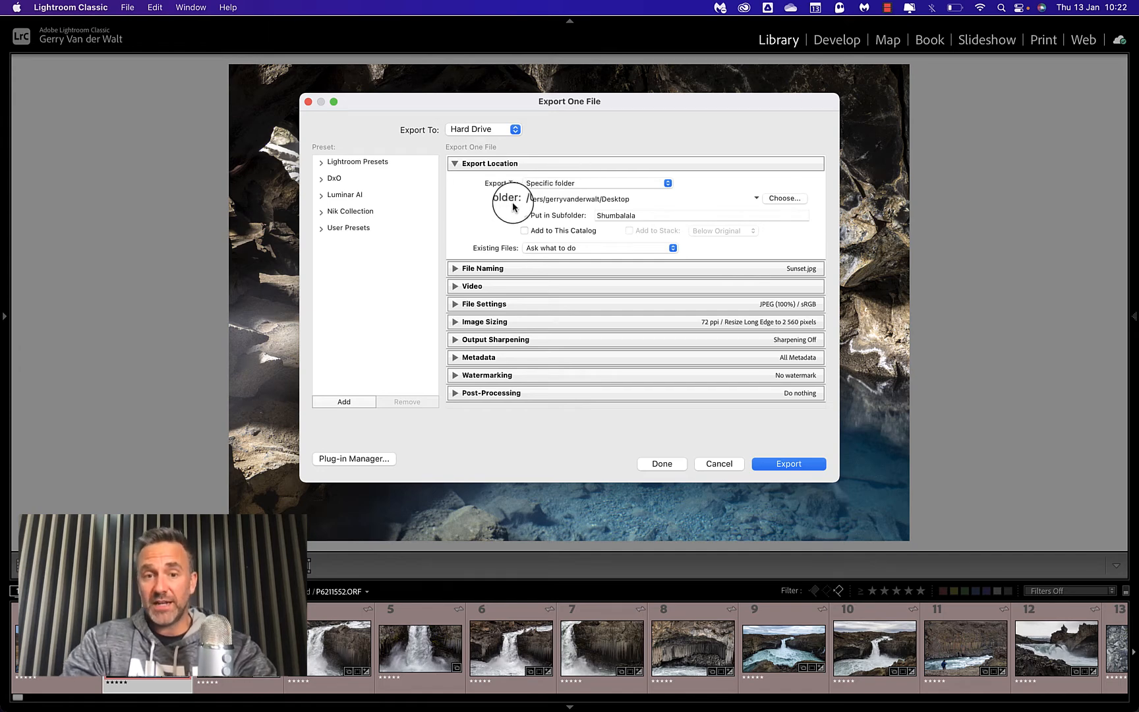
click(784, 201)
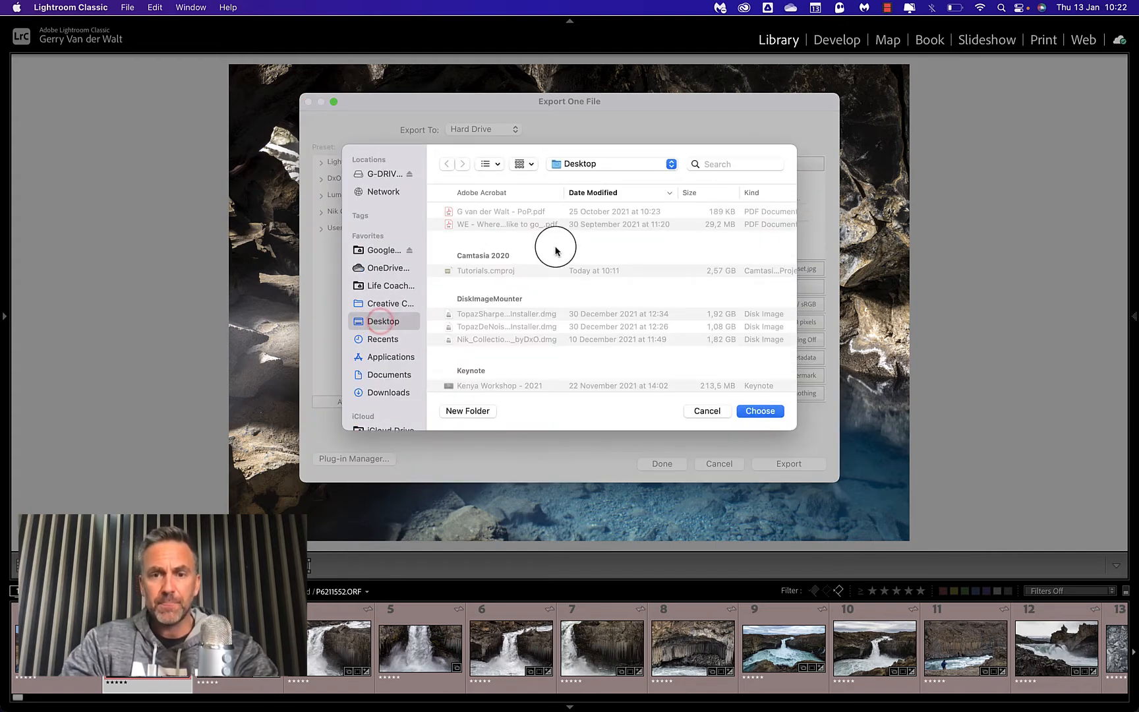
scroll(569, 297, down, 10)
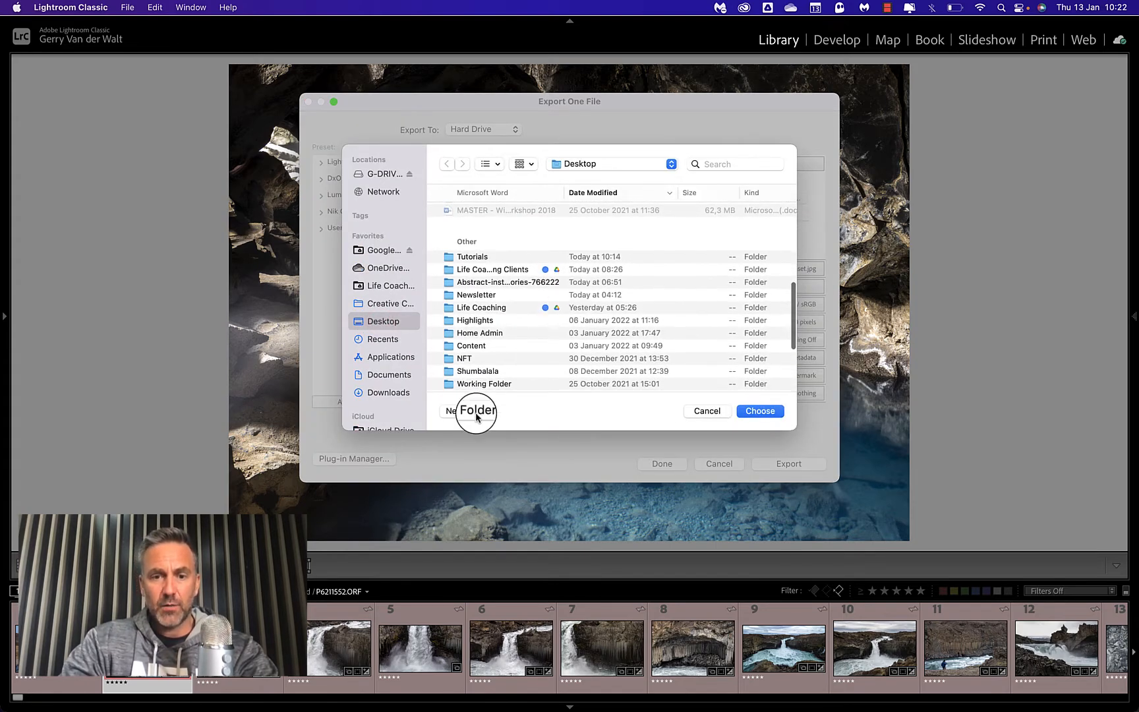
click(468, 411)
text(Iceland Export)
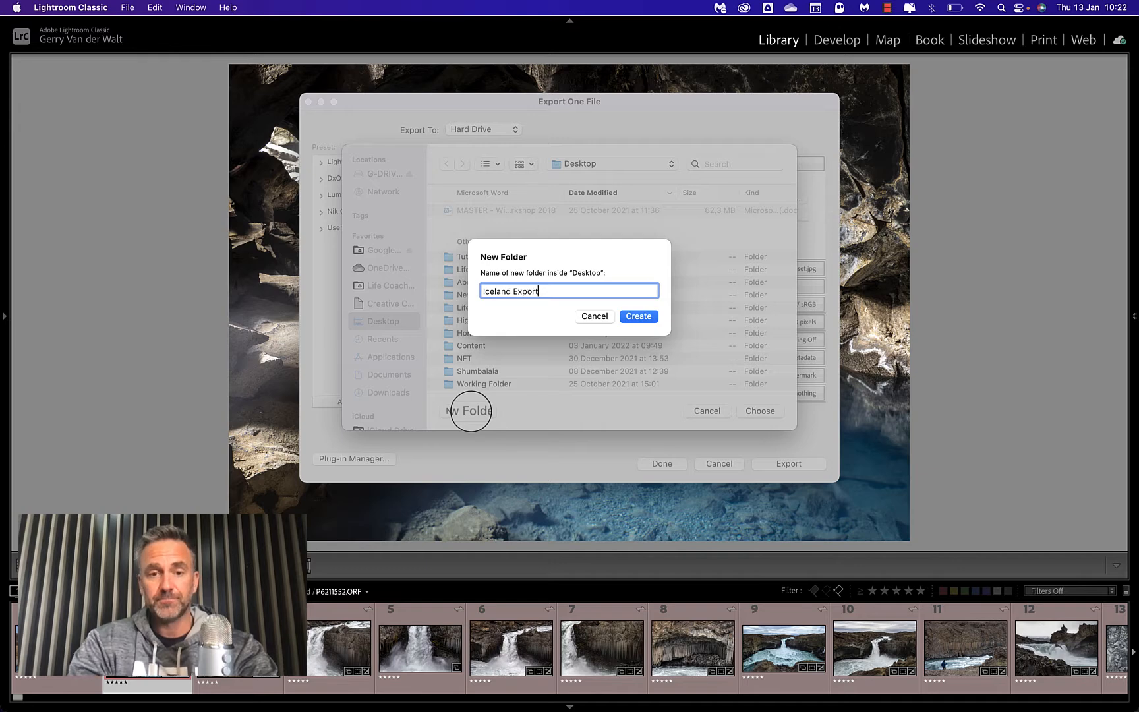
text(s)
key(Return)
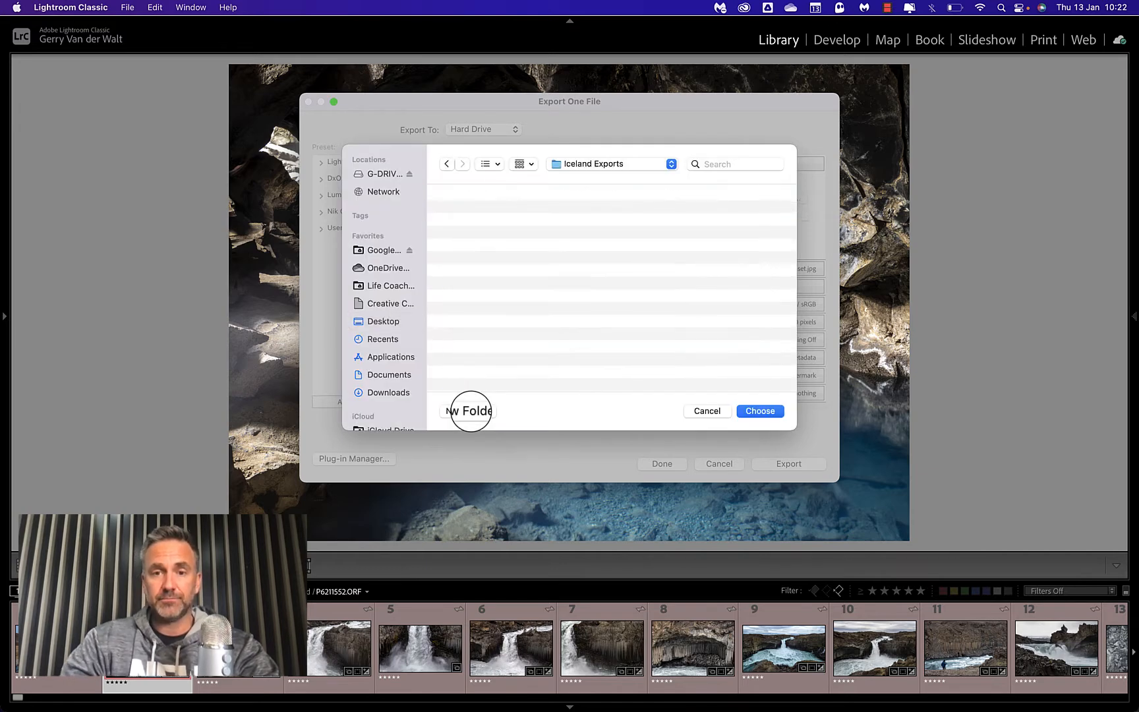
click(765, 411)
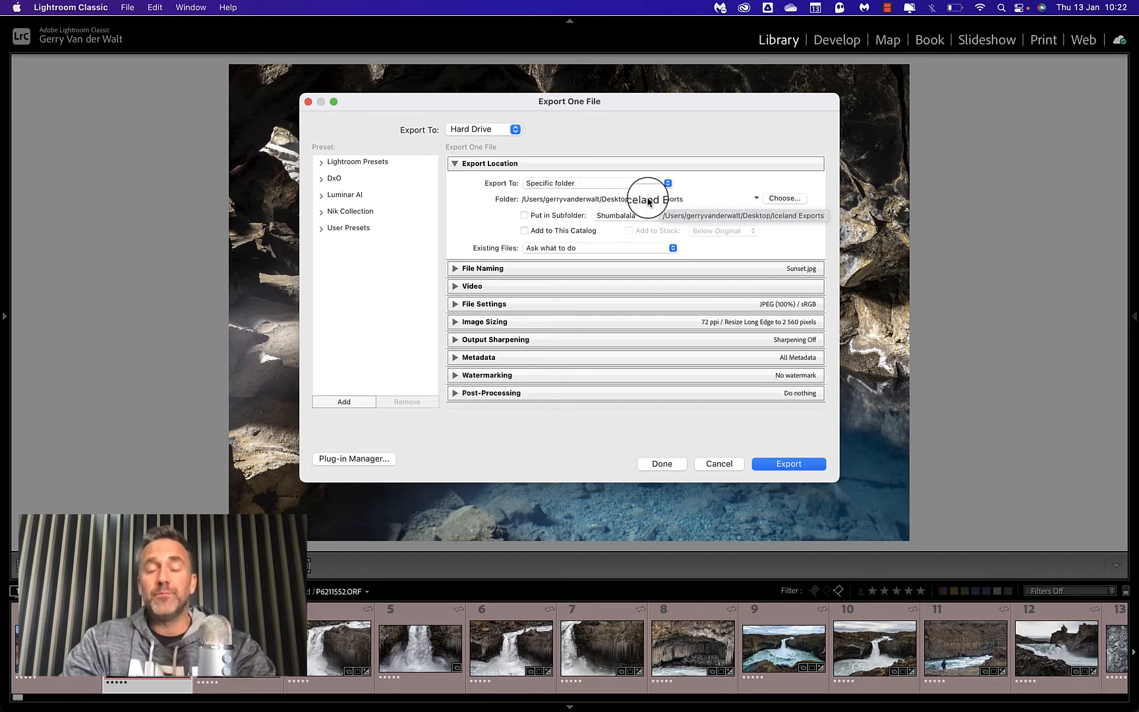
Try putting the export in a subfolder named 2021, and turn the subfolder option back off.
click(525, 216)
double_click(615, 216)
key(BackSpace)
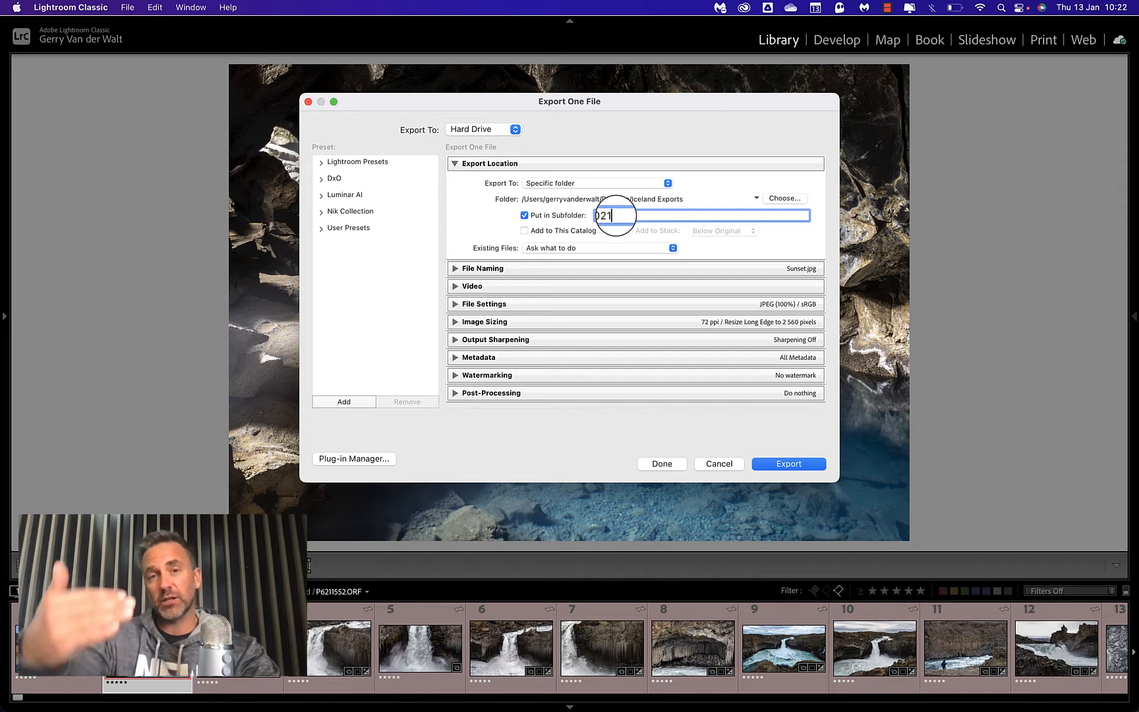
click(525, 217)
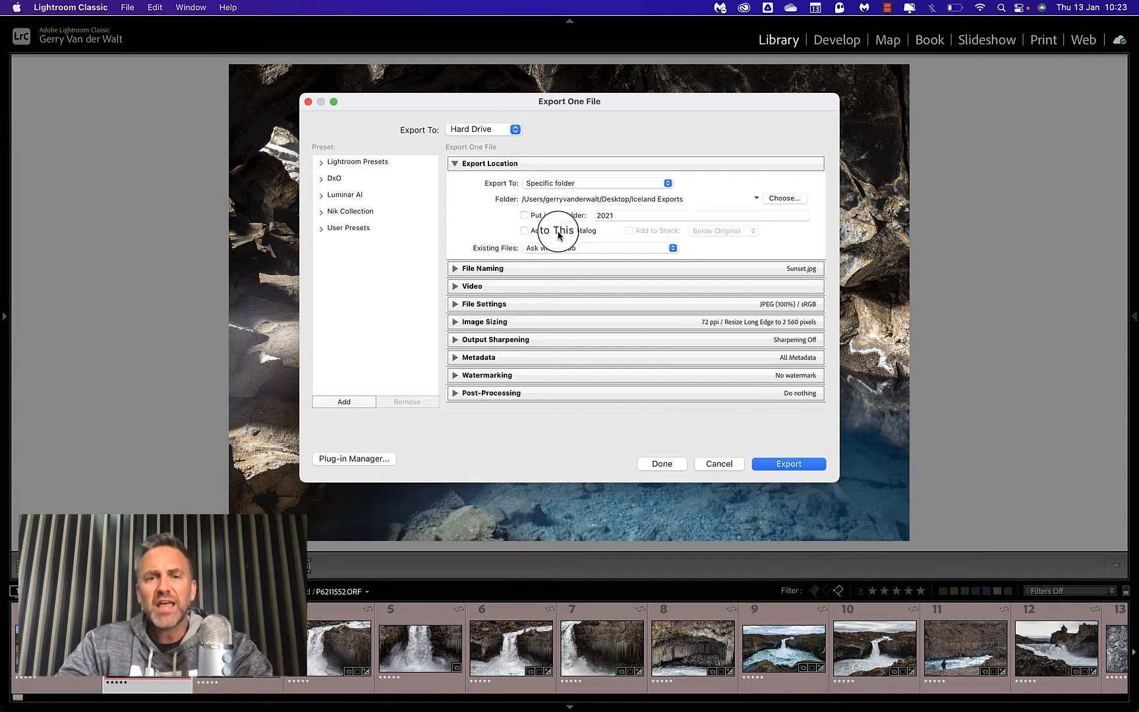
Review the choices for handling existing files and keep Ask what to do.
click(616, 249)
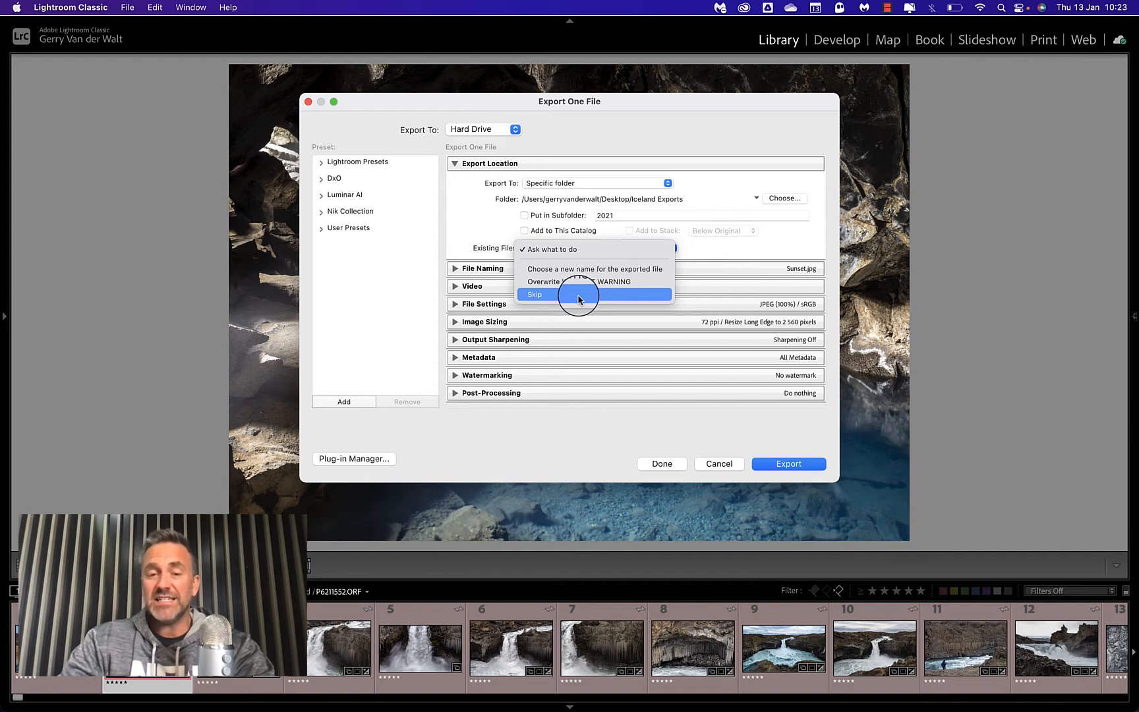
click(579, 249)
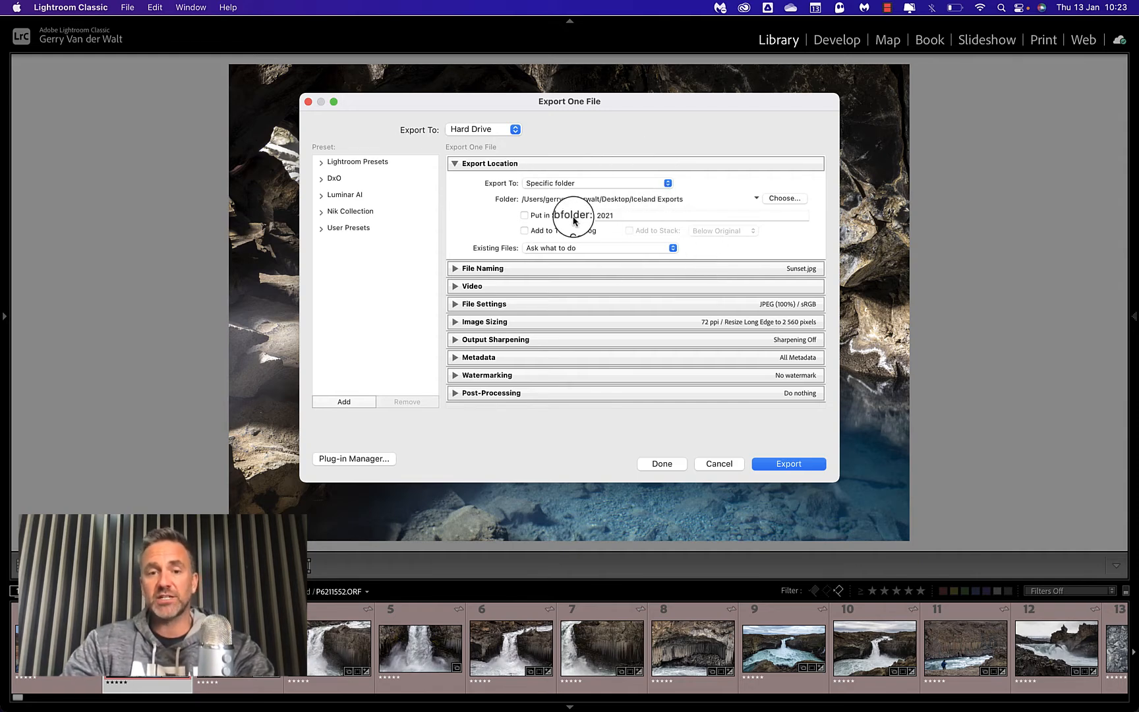
Rename the exported file with the custom name Lava Cave in Iceland and set its extension to uppercase.
click(454, 268)
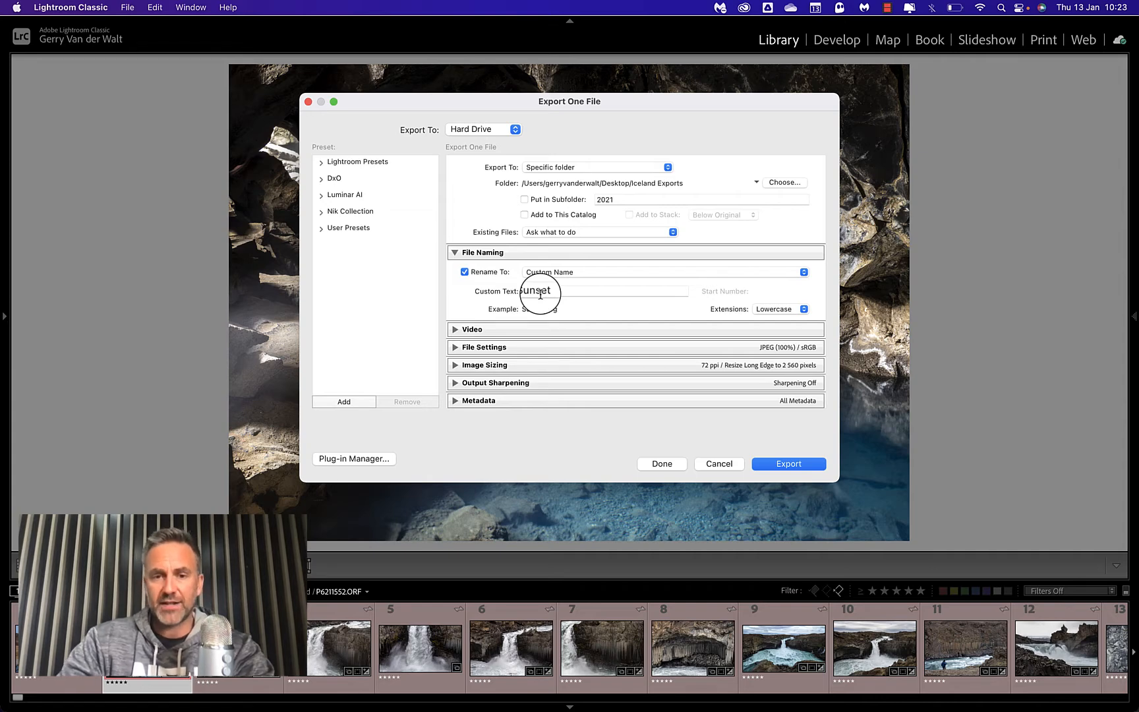
click(464, 272)
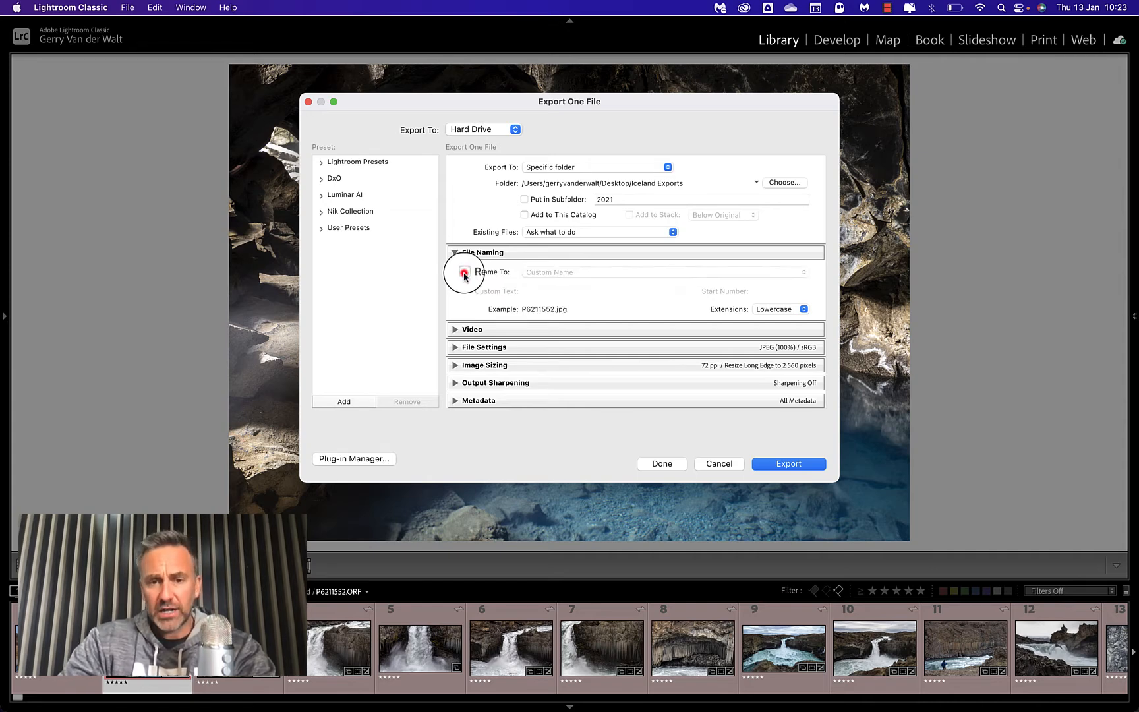
click(464, 274)
click(573, 272)
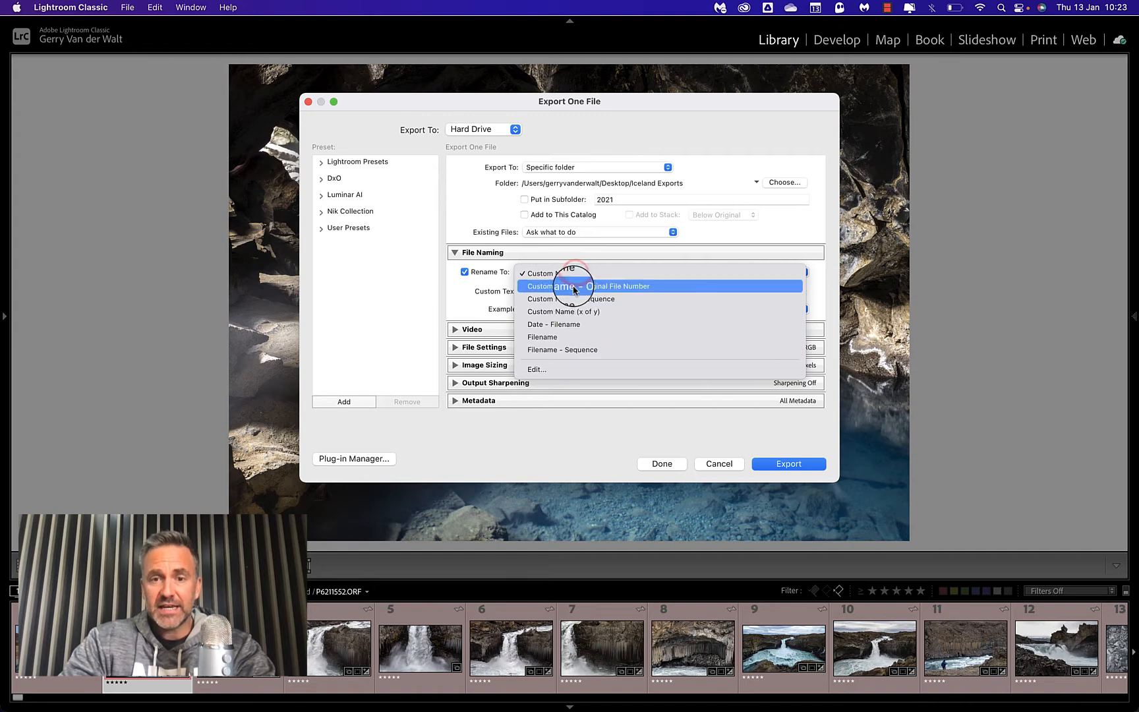
click(570, 276)
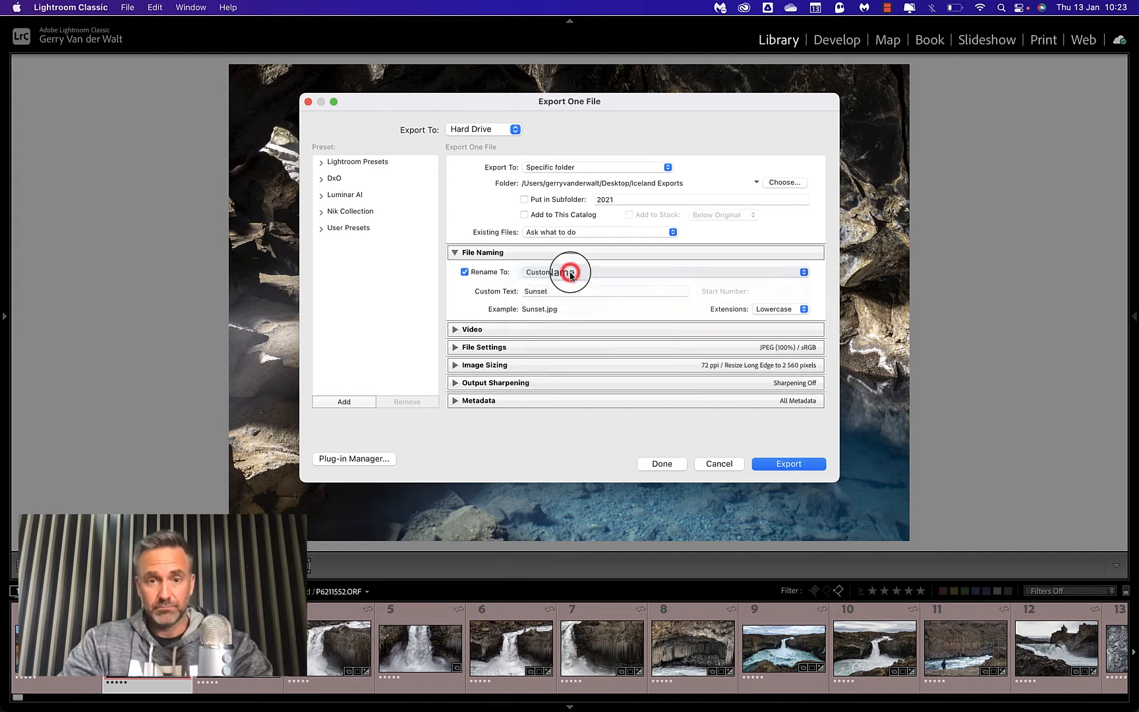
double_click(546, 292)
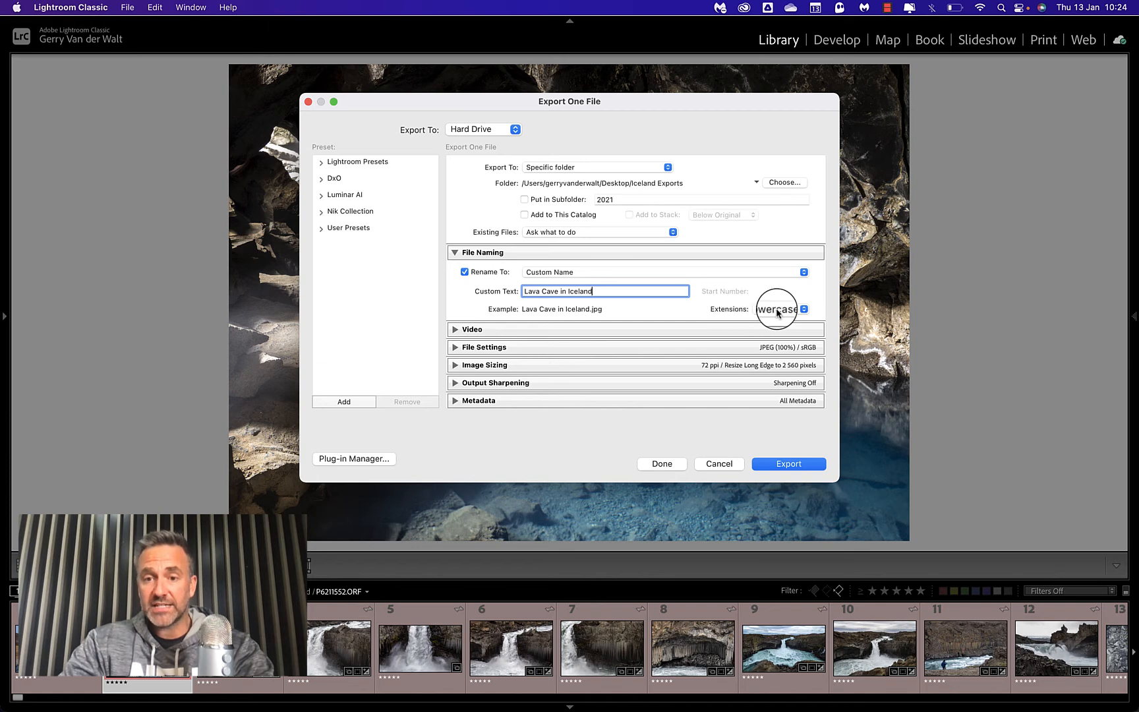
click(797, 309)
click(785, 323)
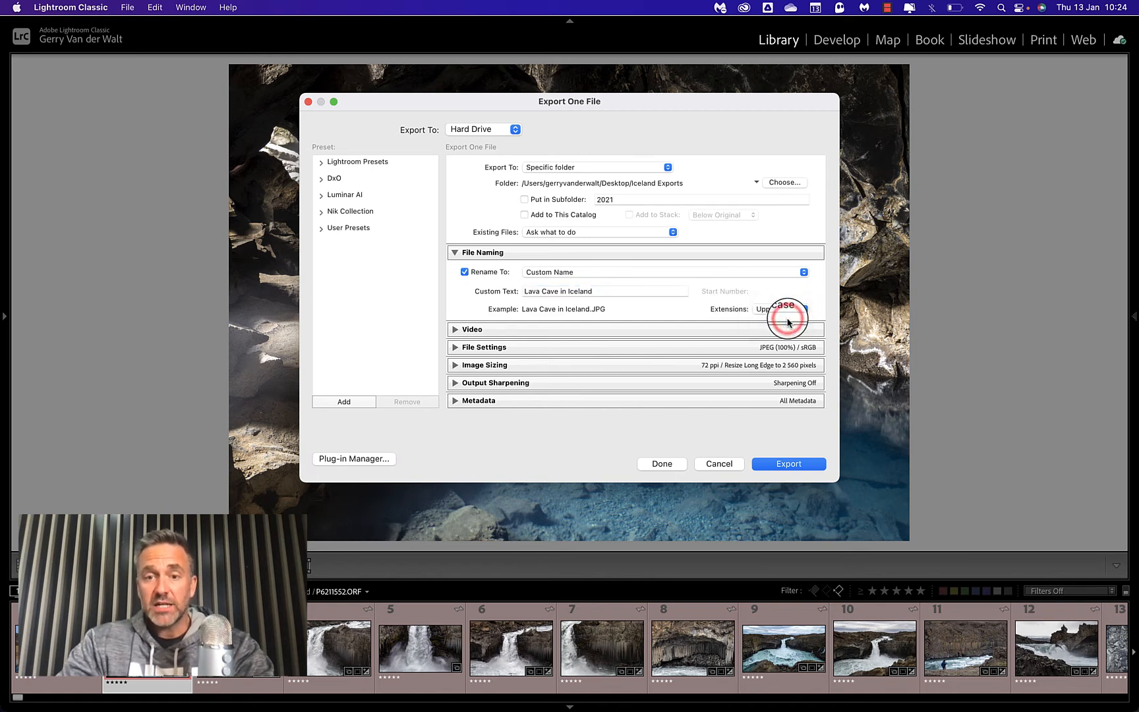
Compare the uppercase and lowercase extension options and set the exported file's extension to lowercase.
click(787, 311)
click(788, 298)
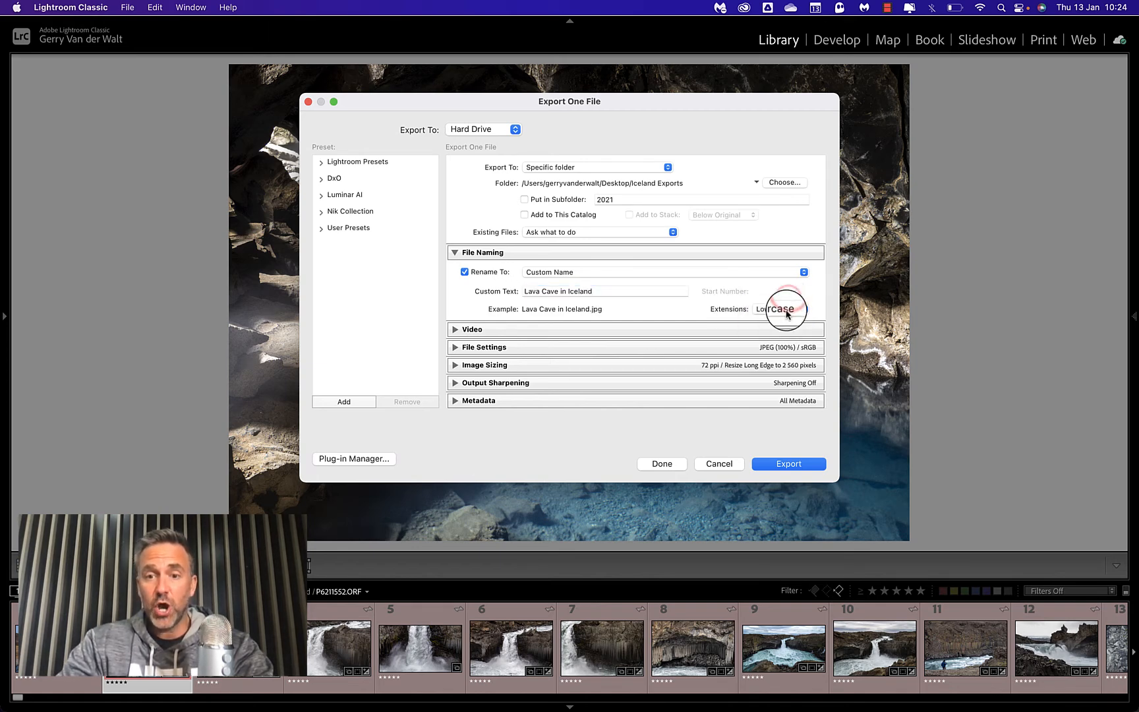
click(785, 308)
click(785, 322)
click(784, 308)
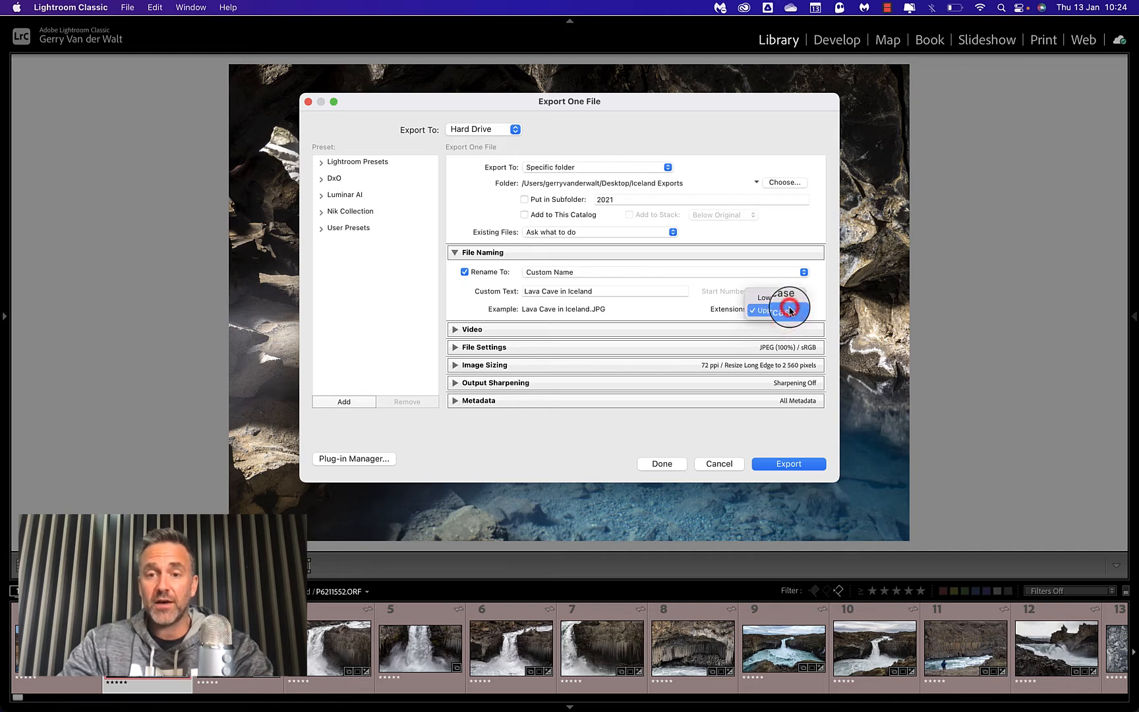
click(785, 299)
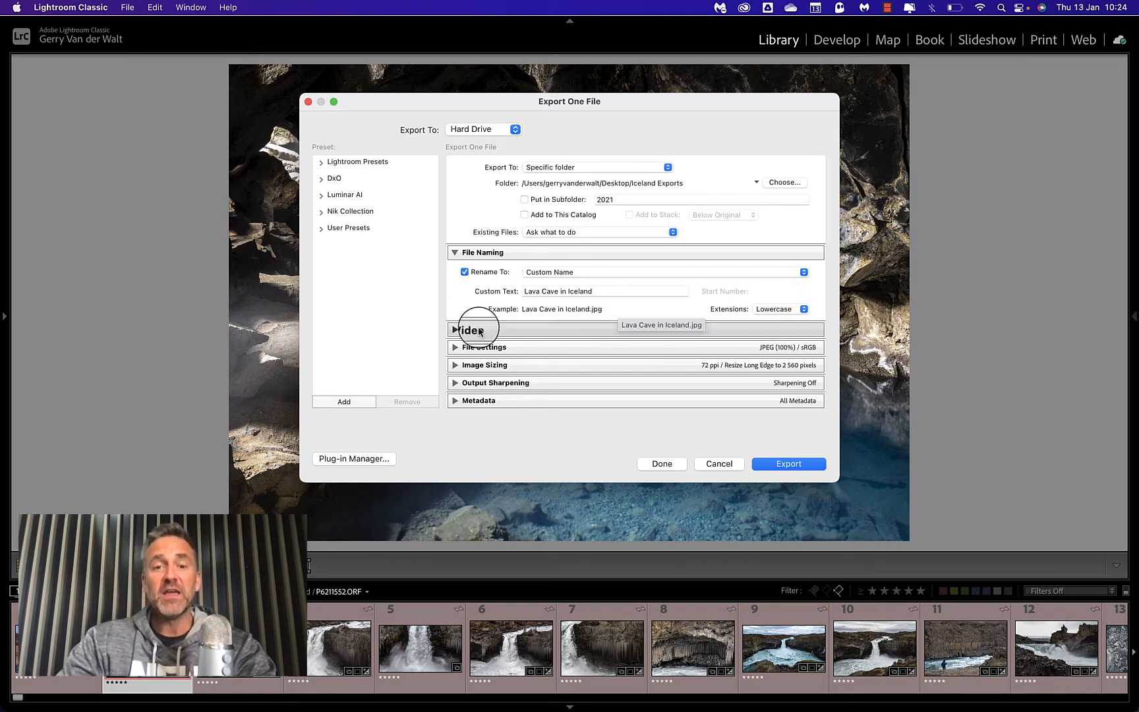
Examine the Video export options and collapse the section again.
click(454, 326)
scroll(573, 336, down, 3)
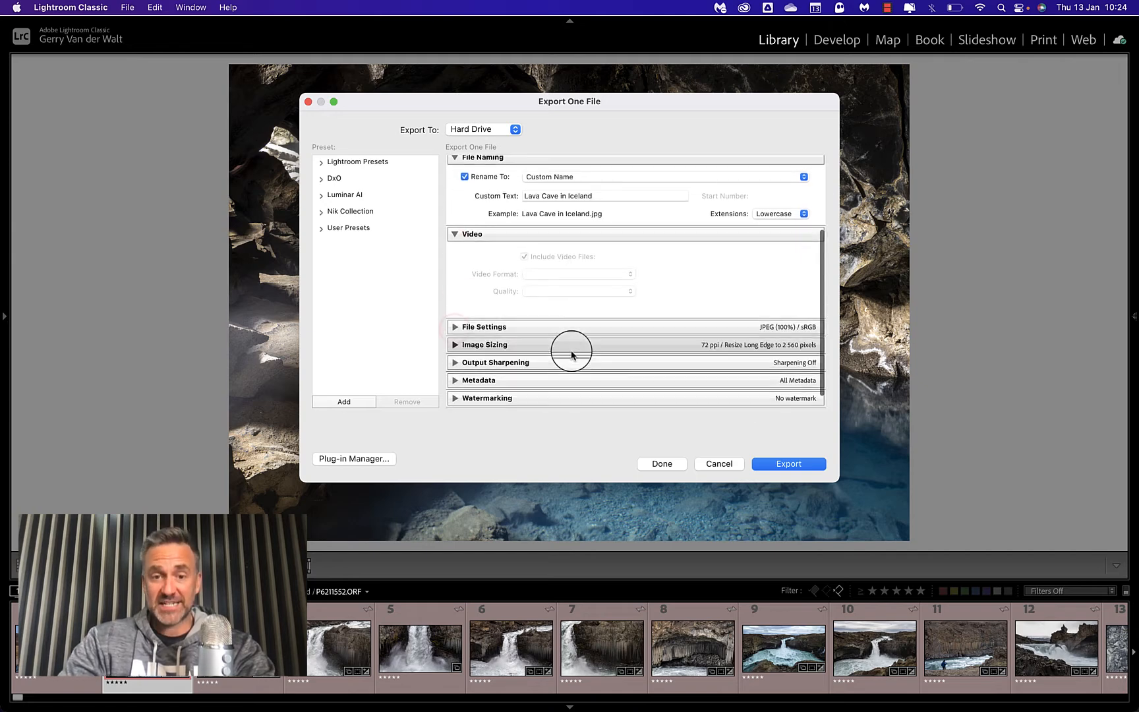
click(453, 228)
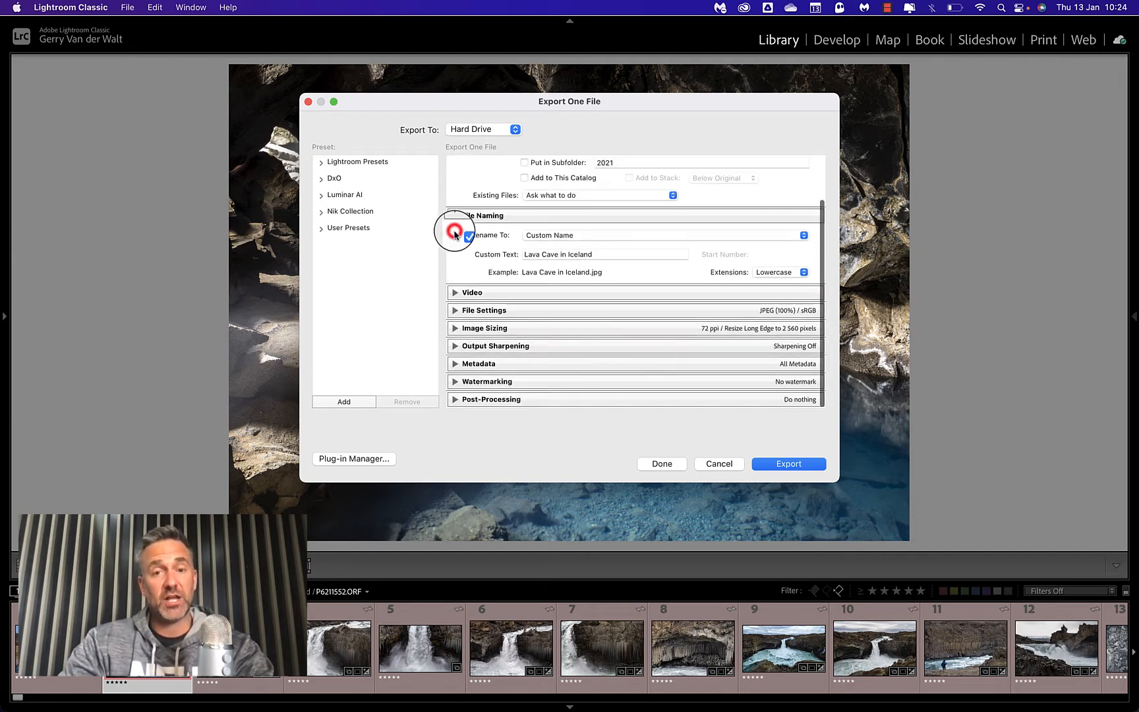
Review the color space and image format choices in File Settings, keeping sRGB and JPEG.
click(455, 309)
scroll(593, 325, down, 3)
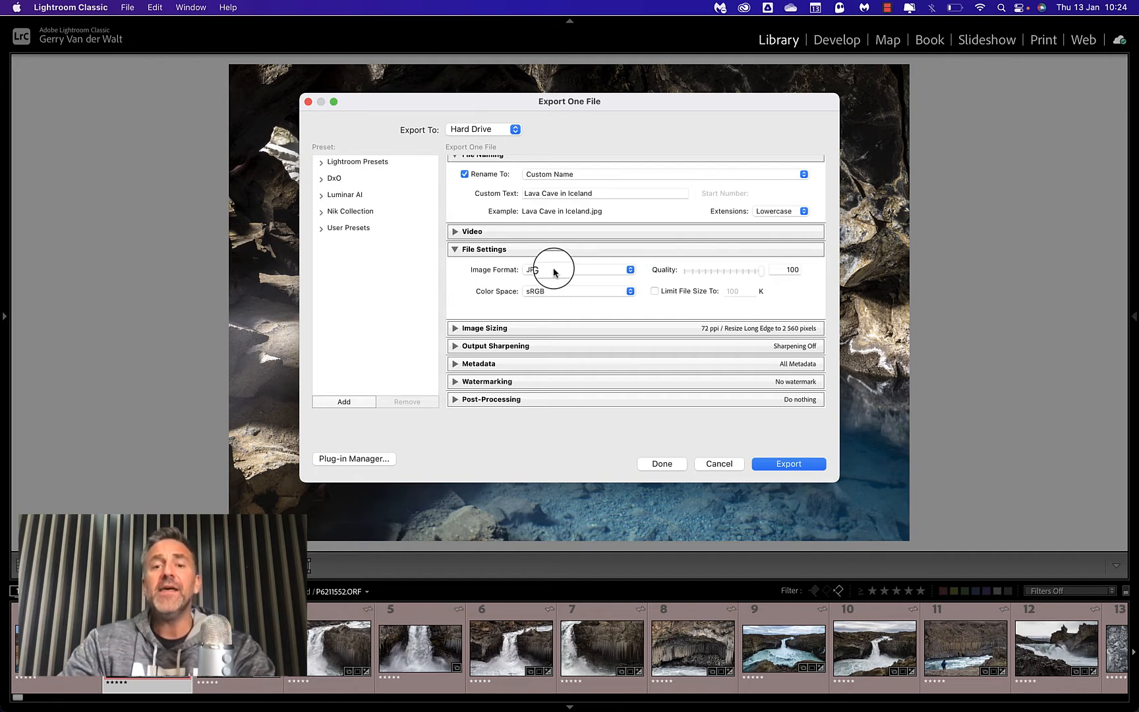
click(532, 291)
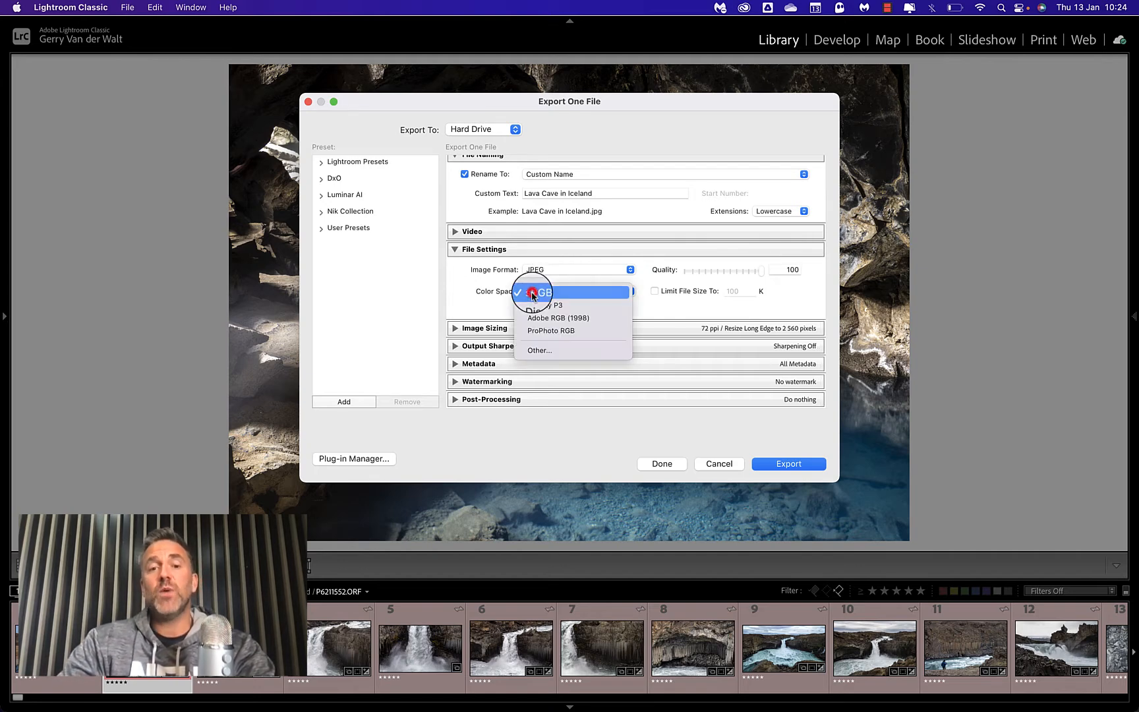
click(533, 293)
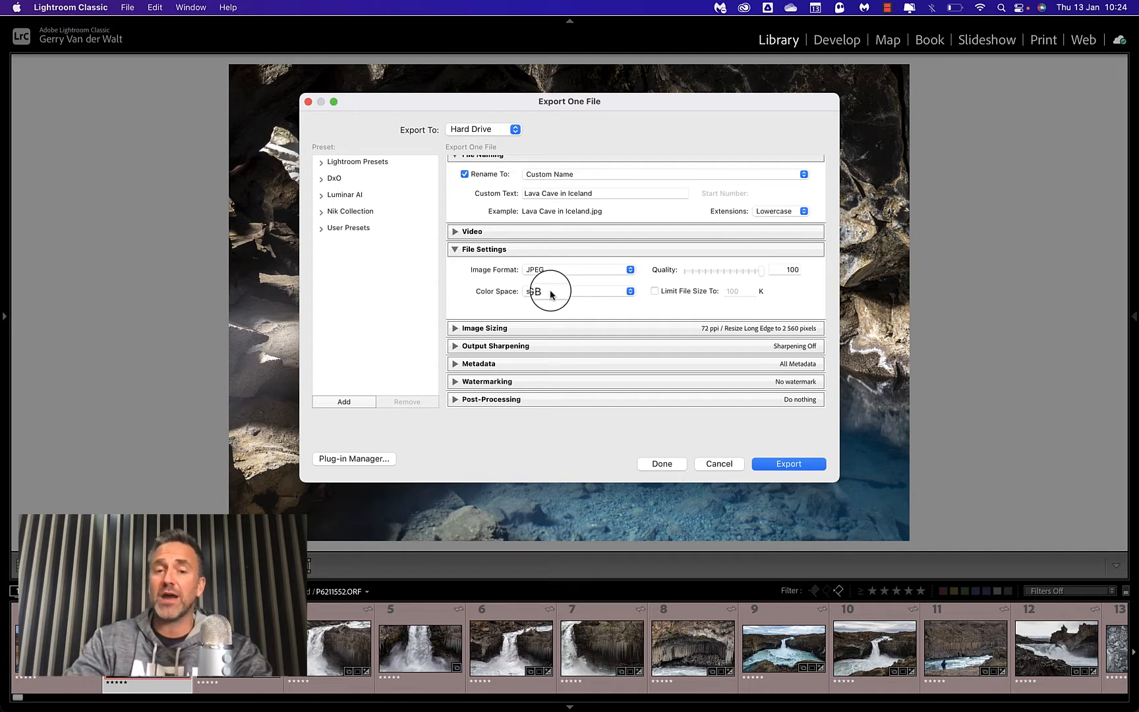
click(552, 293)
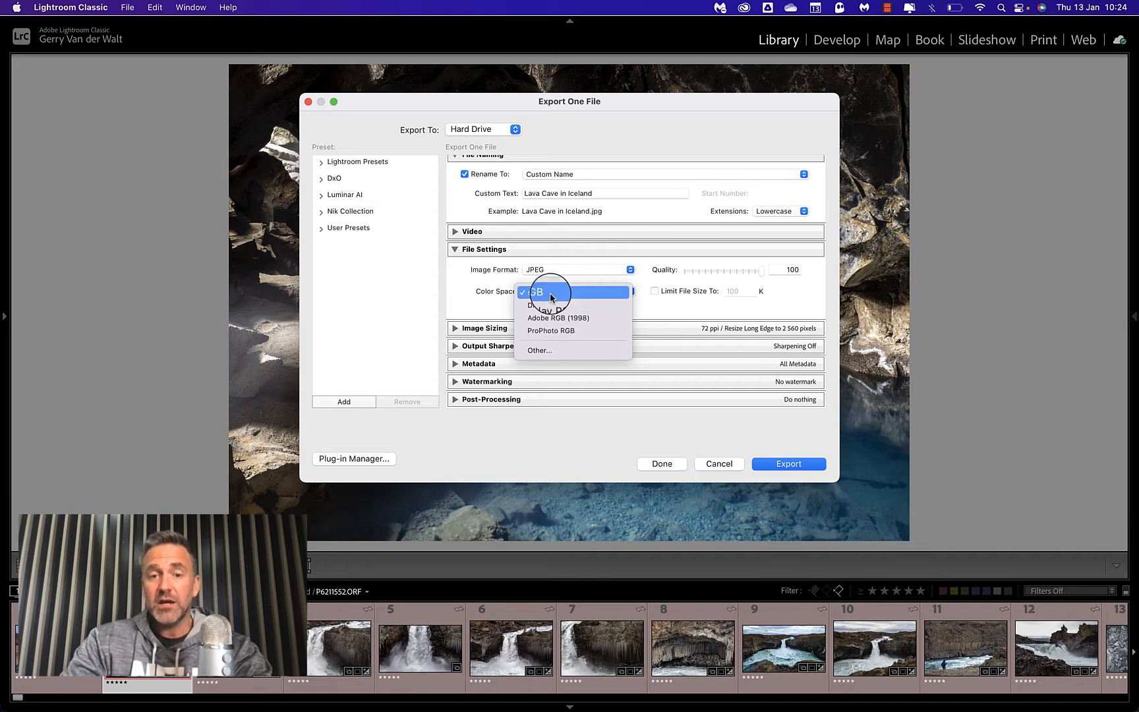
click(552, 294)
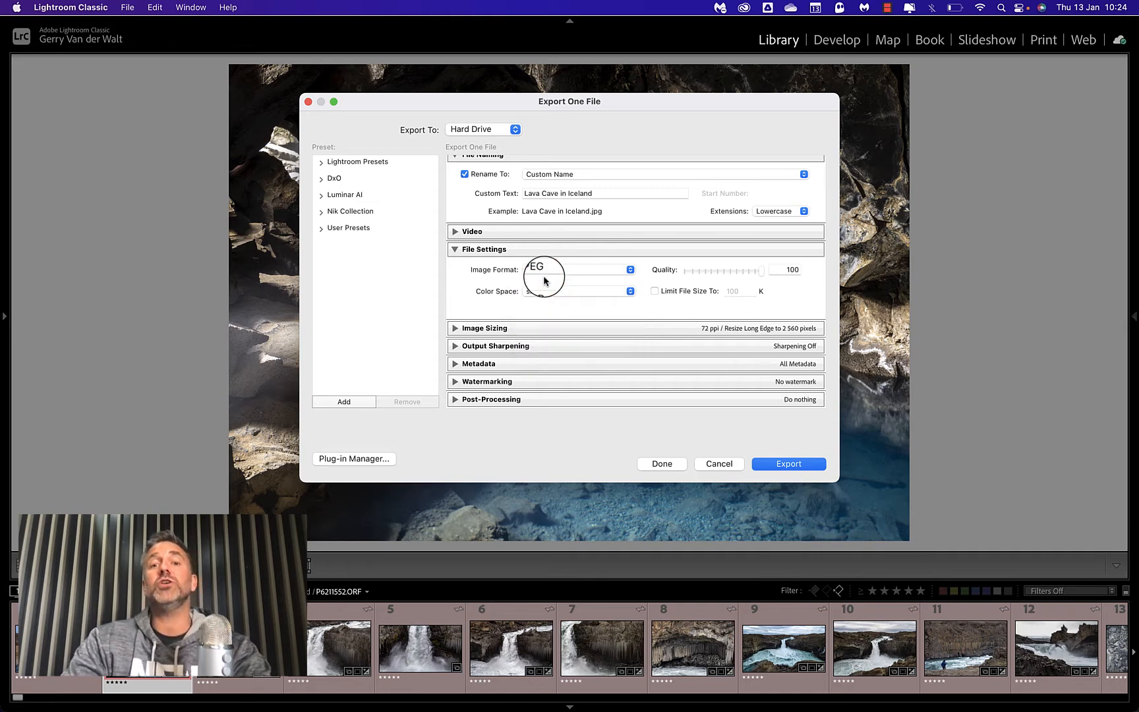
click(538, 270)
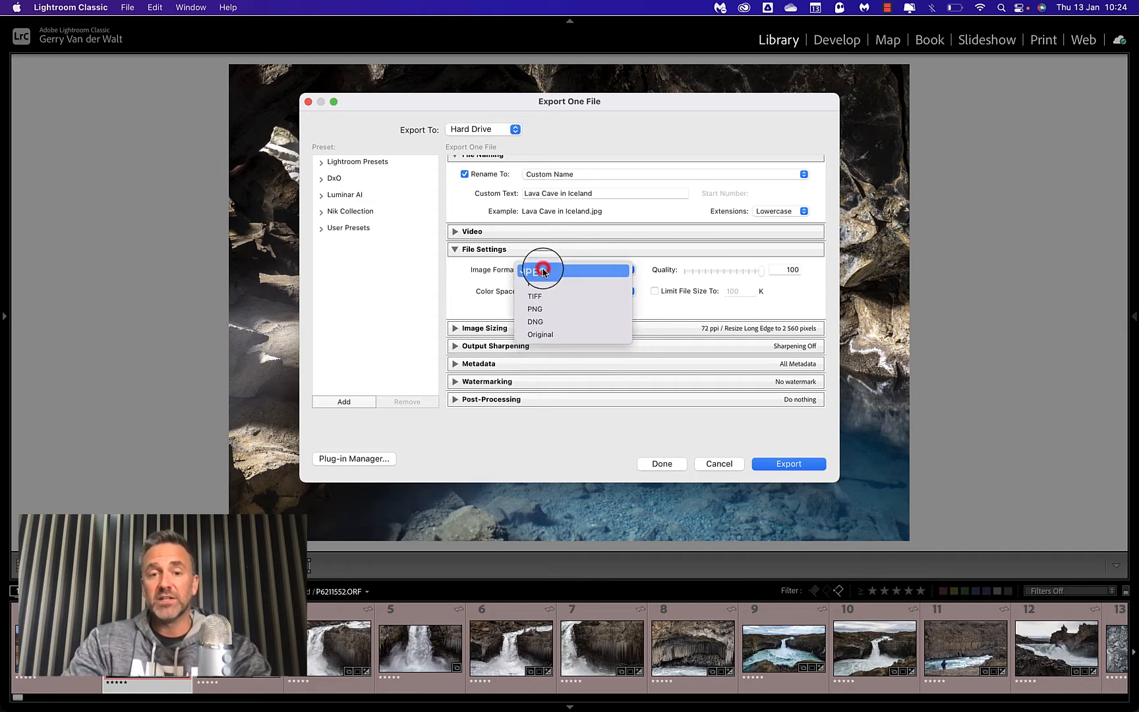
click(549, 269)
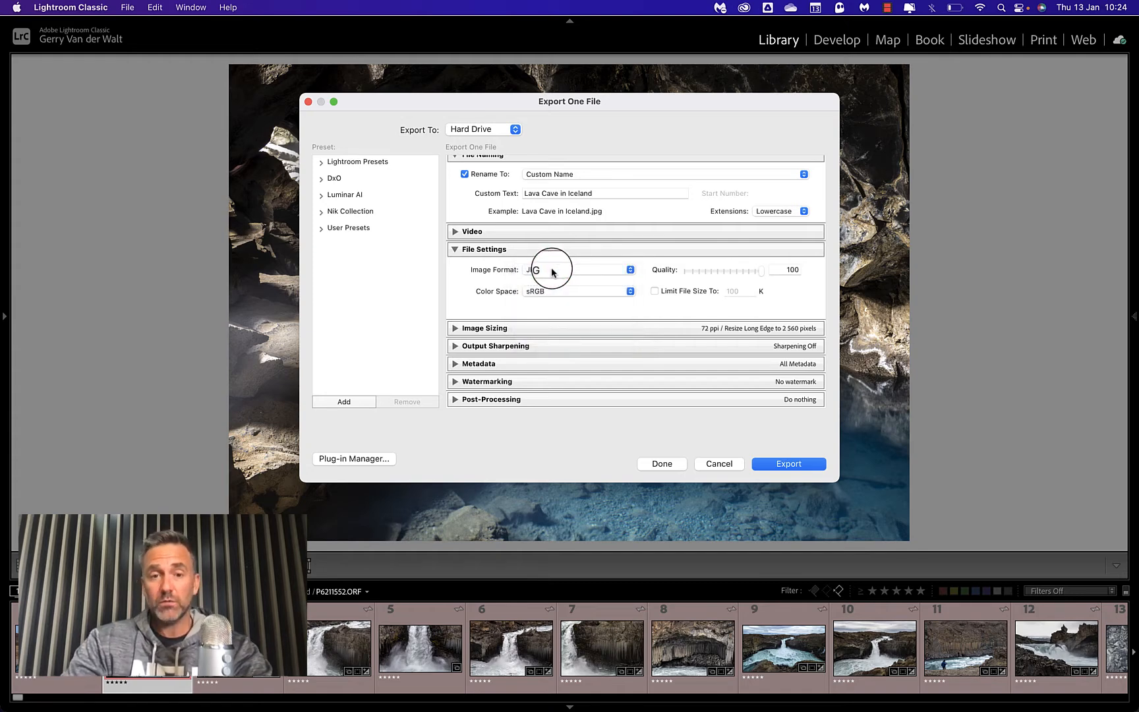
Keep the JPEG quality at 100 and try the file size limit, turning it back off.
drag(761, 270, 791, 270)
click(654, 291)
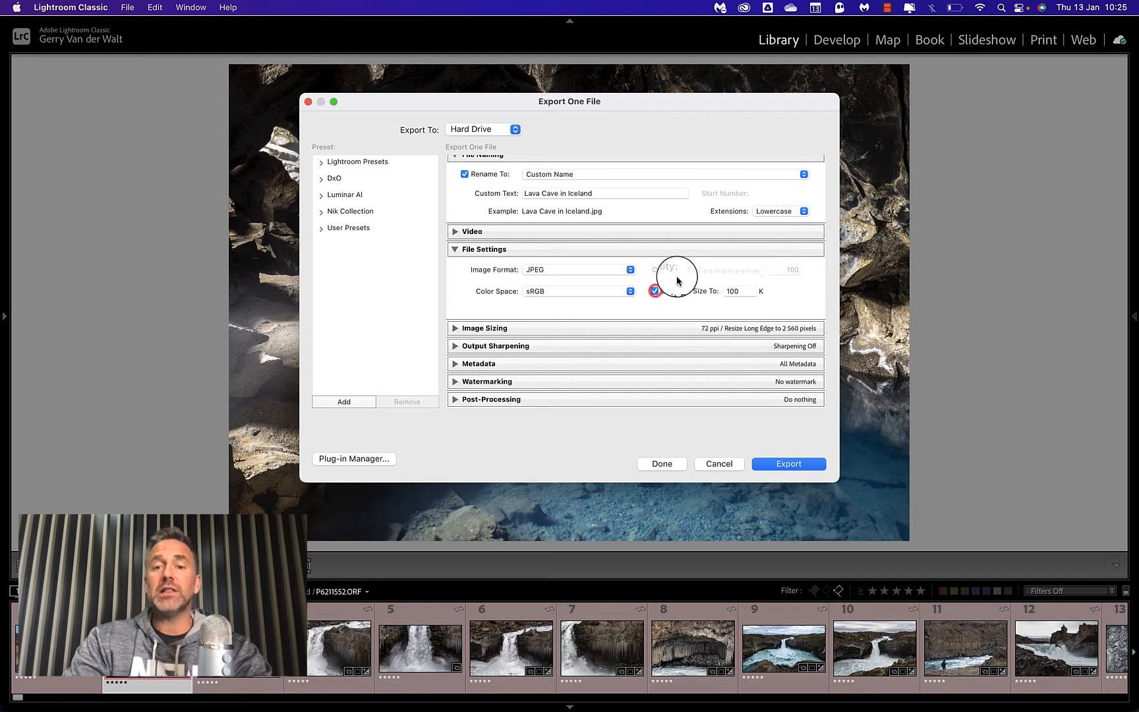
click(654, 291)
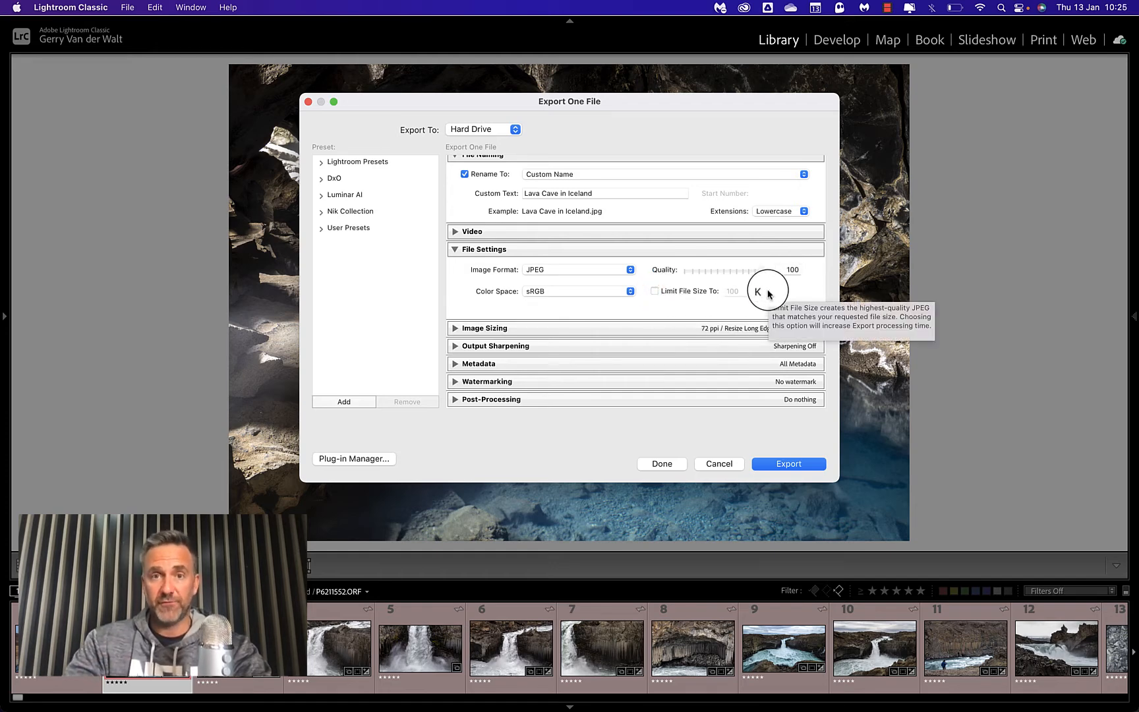
Set the image sizing resolution to 72 pixels per inch and keep resizing to a long edge of 2560 pixels.
click(454, 328)
scroll(564, 287, down, 2)
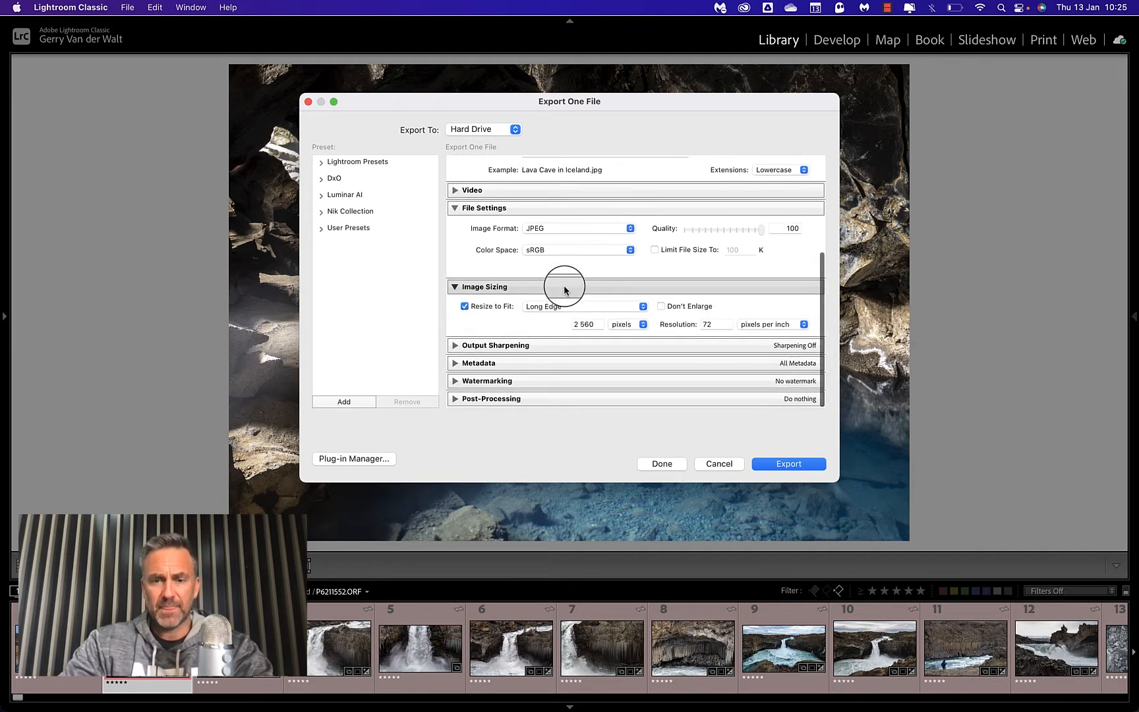
double_click(718, 325)
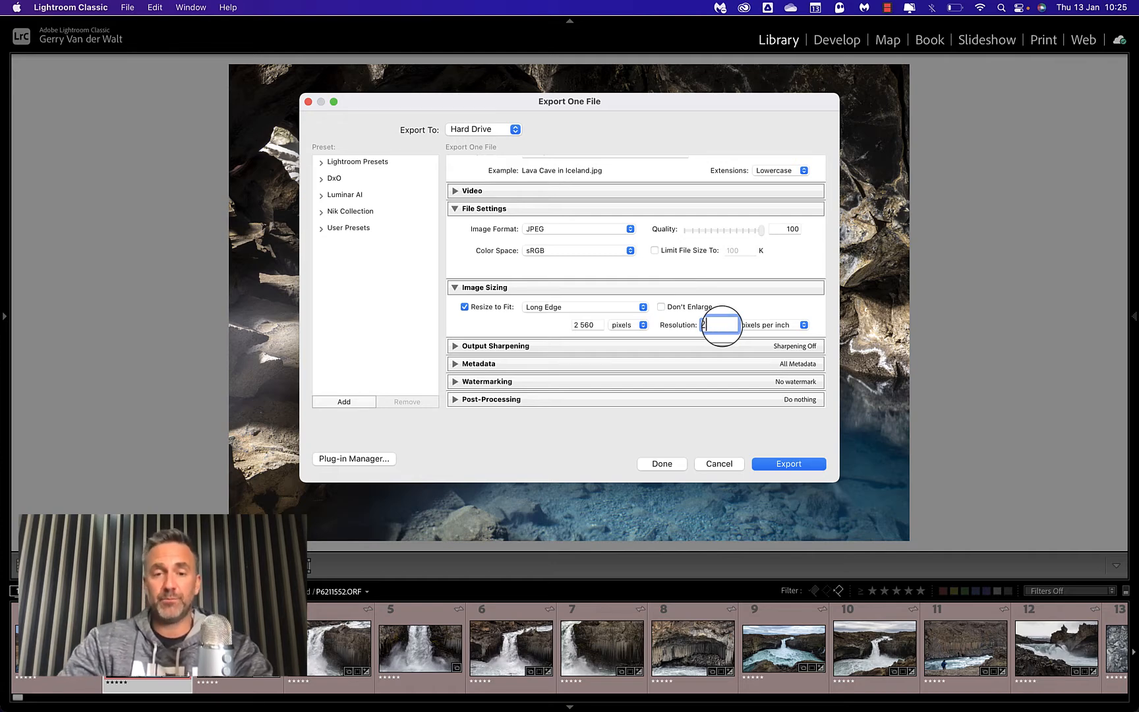
text(2)
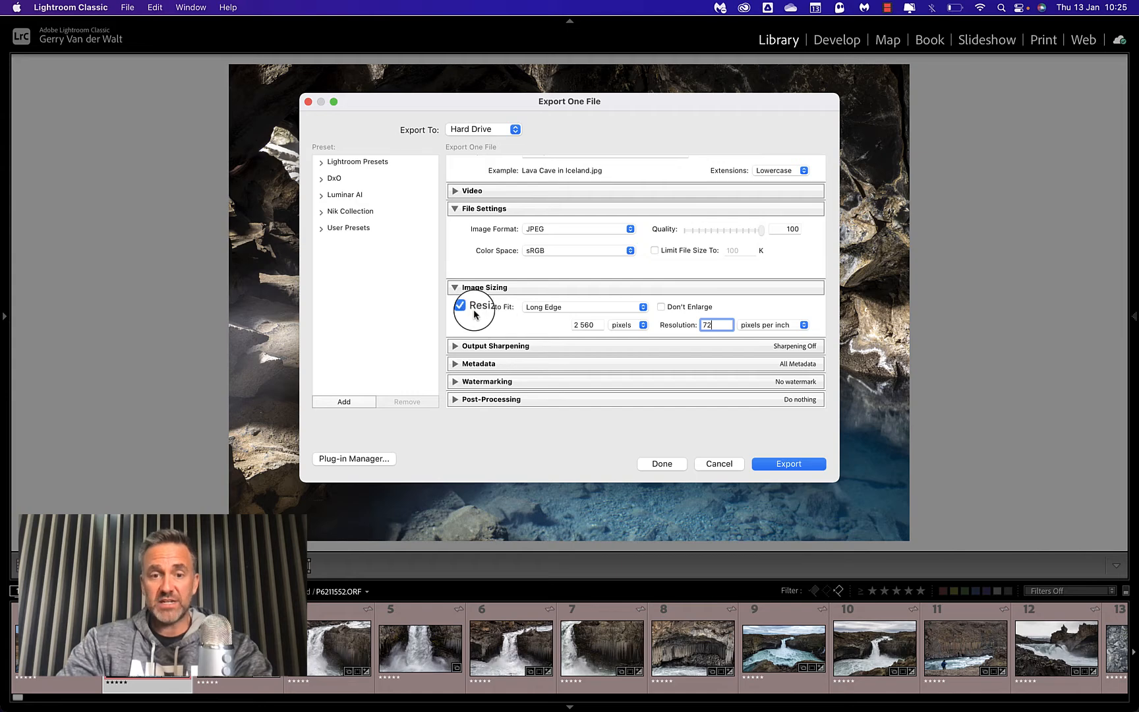
click(563, 308)
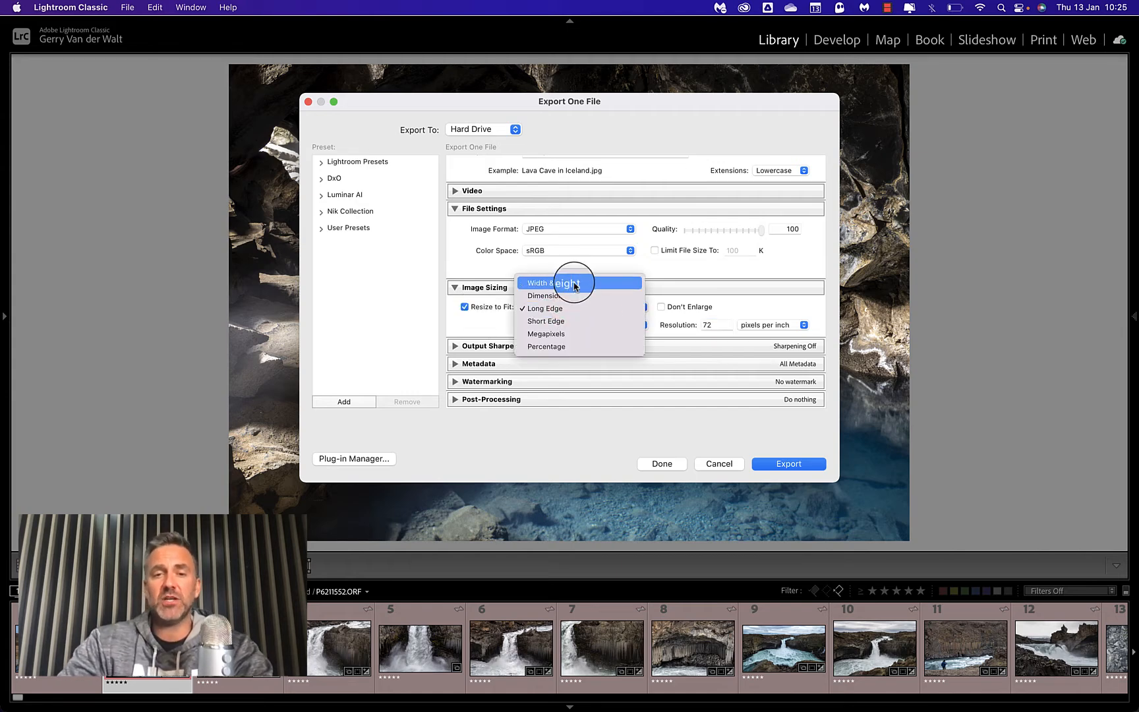
click(546, 311)
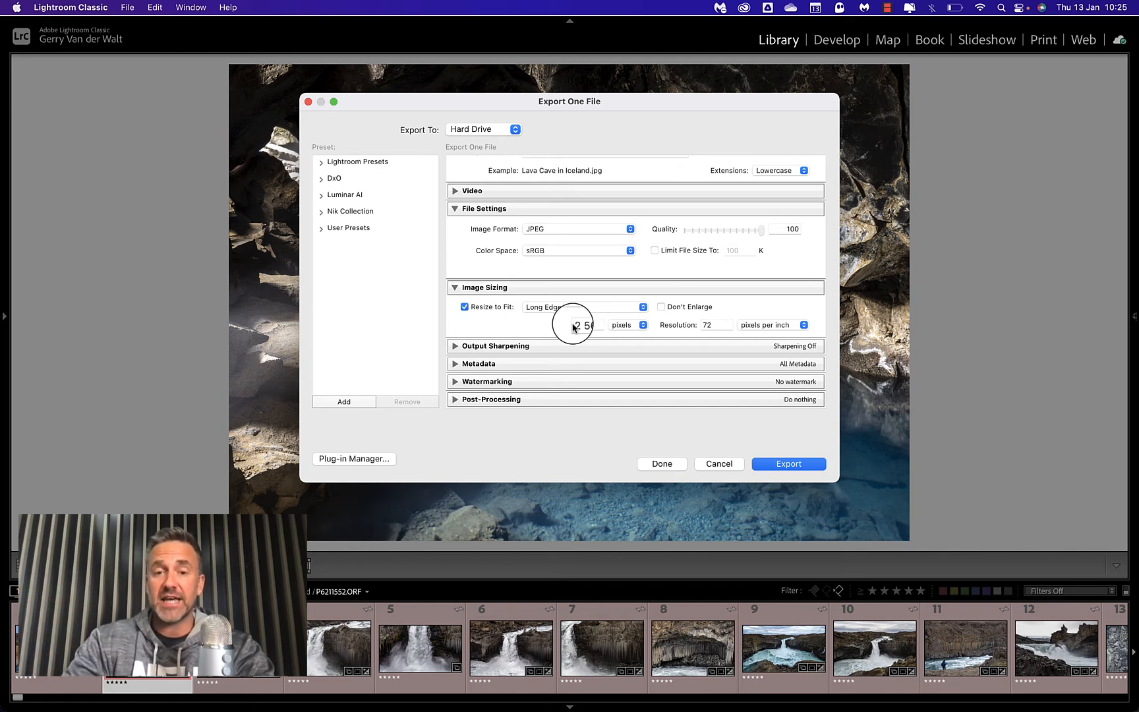
double_click(590, 324)
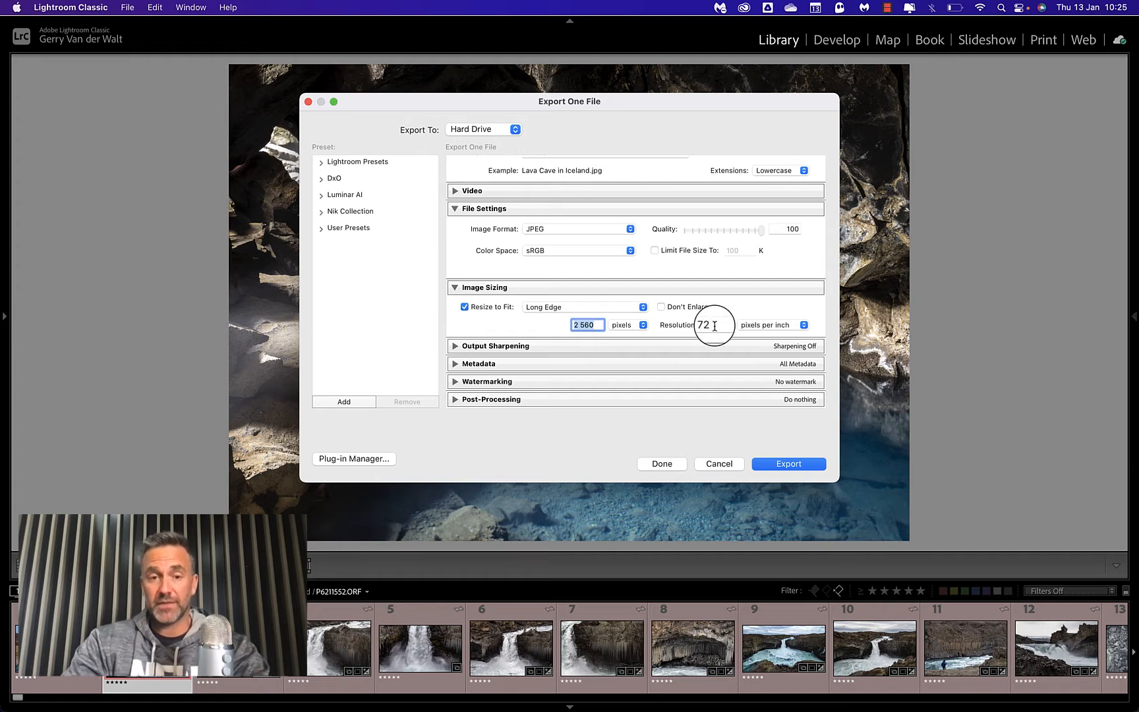
Try output sharpening for Screen, review the media and amount choices, and turn sharpening back off.
click(454, 345)
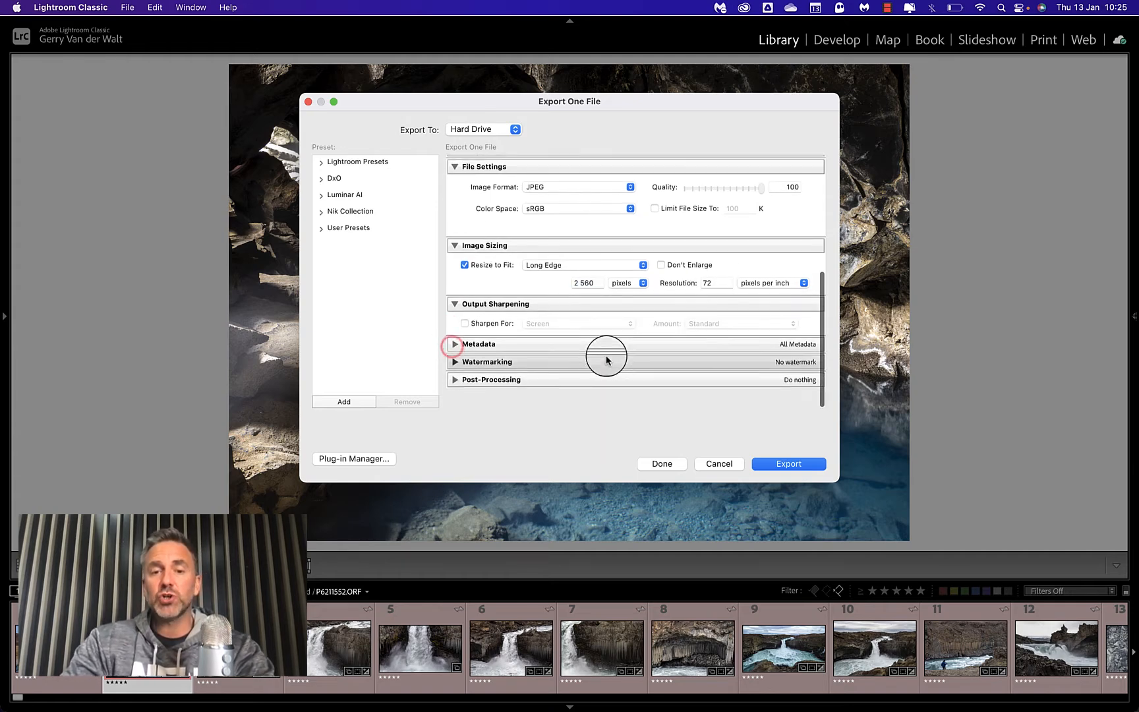
scroll(606, 360, up, 1)
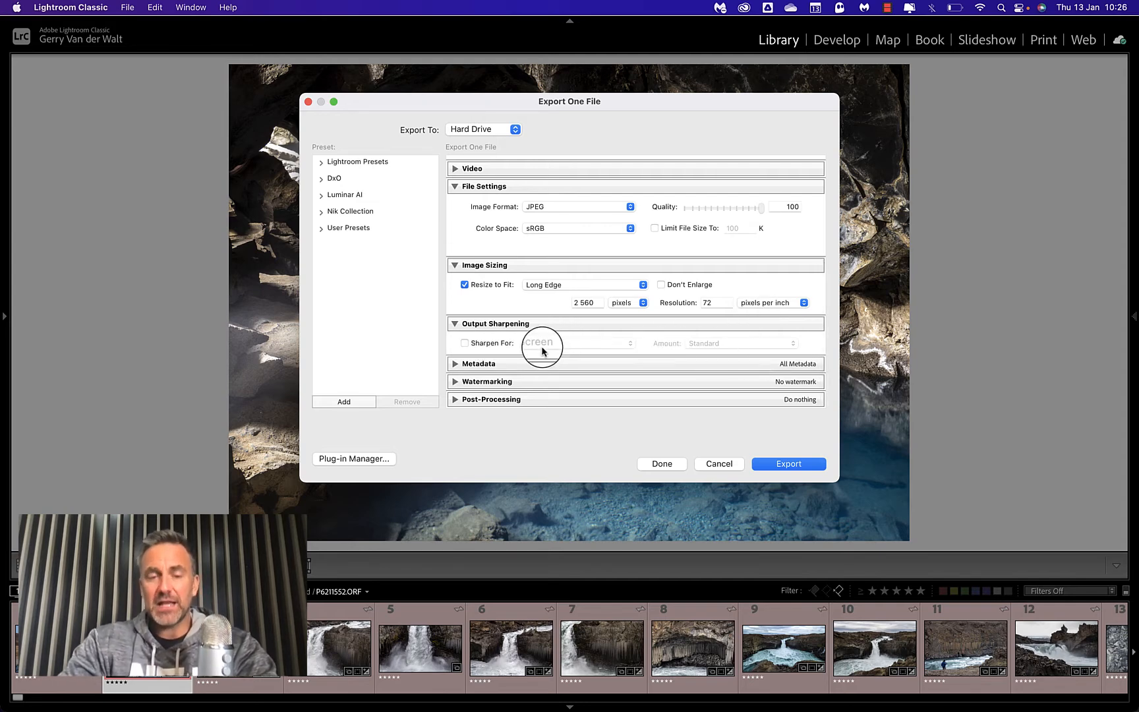
click(465, 343)
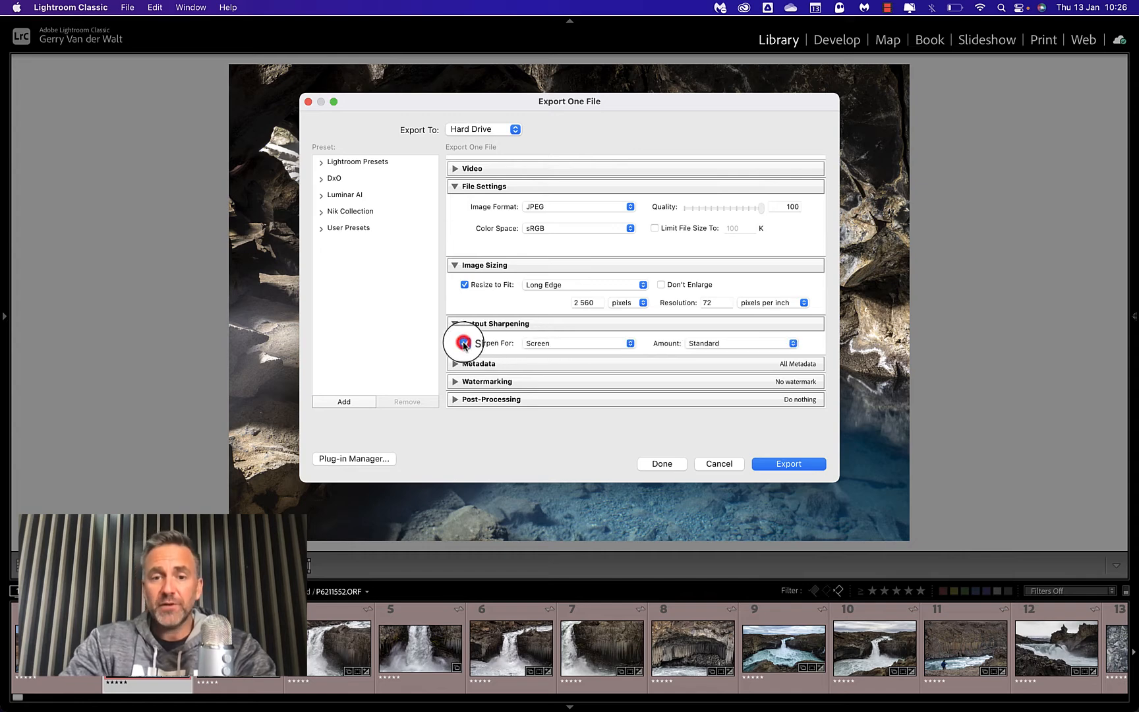
click(734, 342)
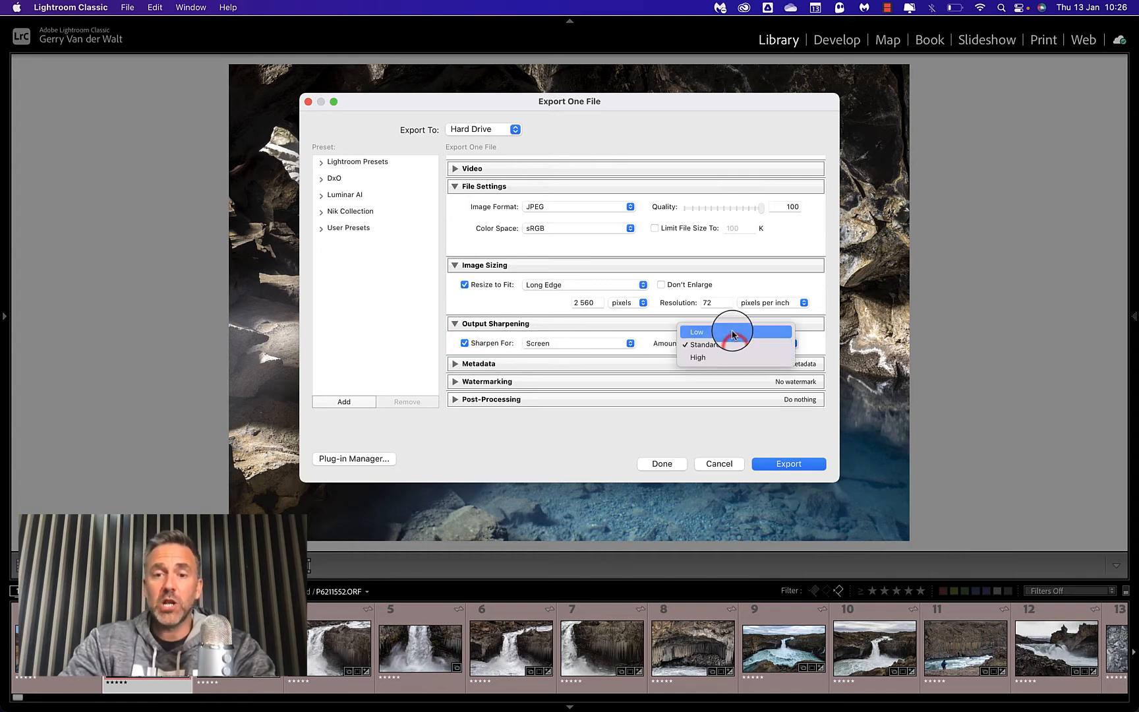
click(588, 339)
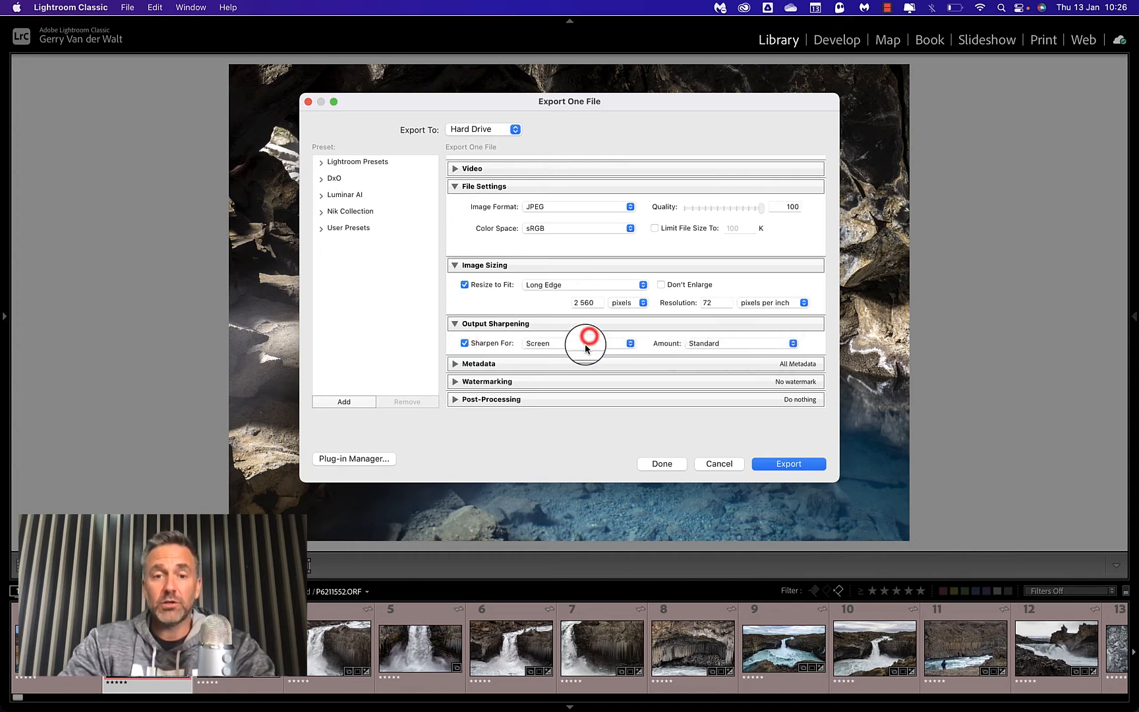
click(586, 342)
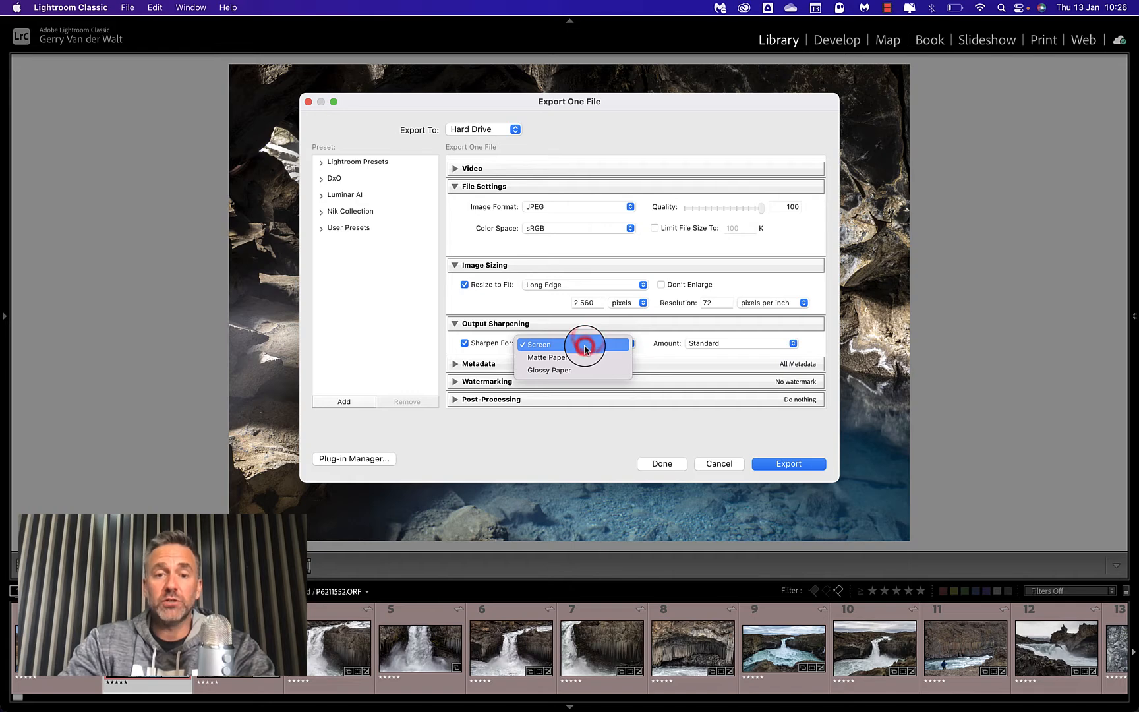
click(551, 343)
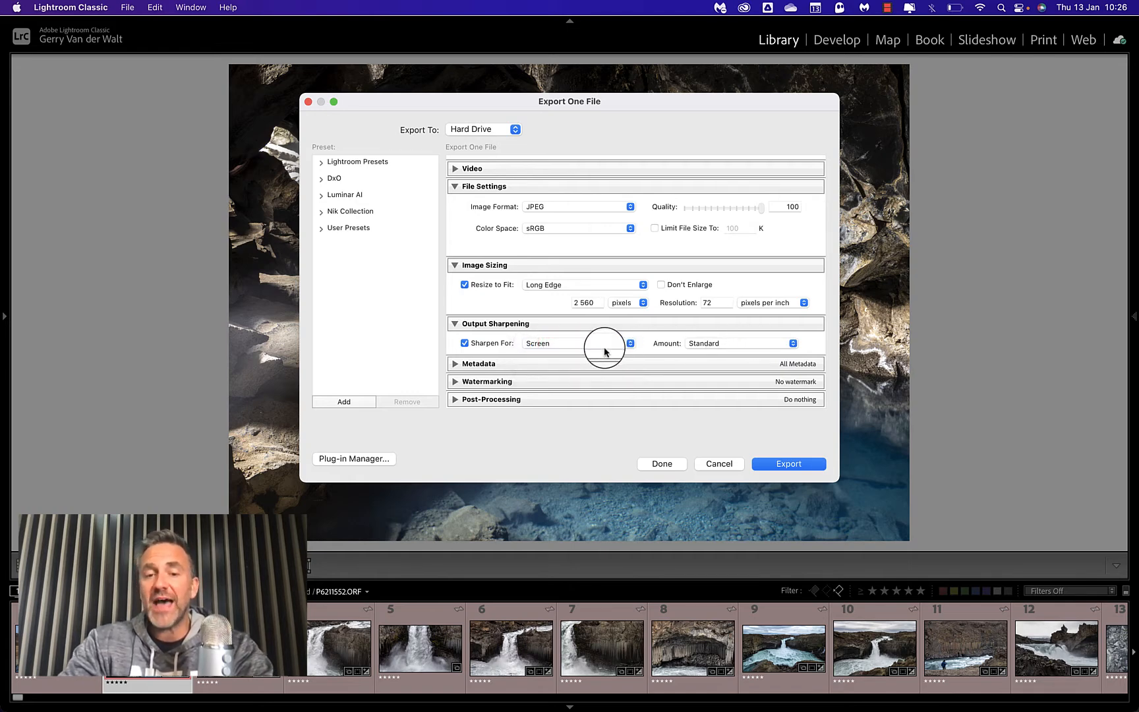
click(710, 342)
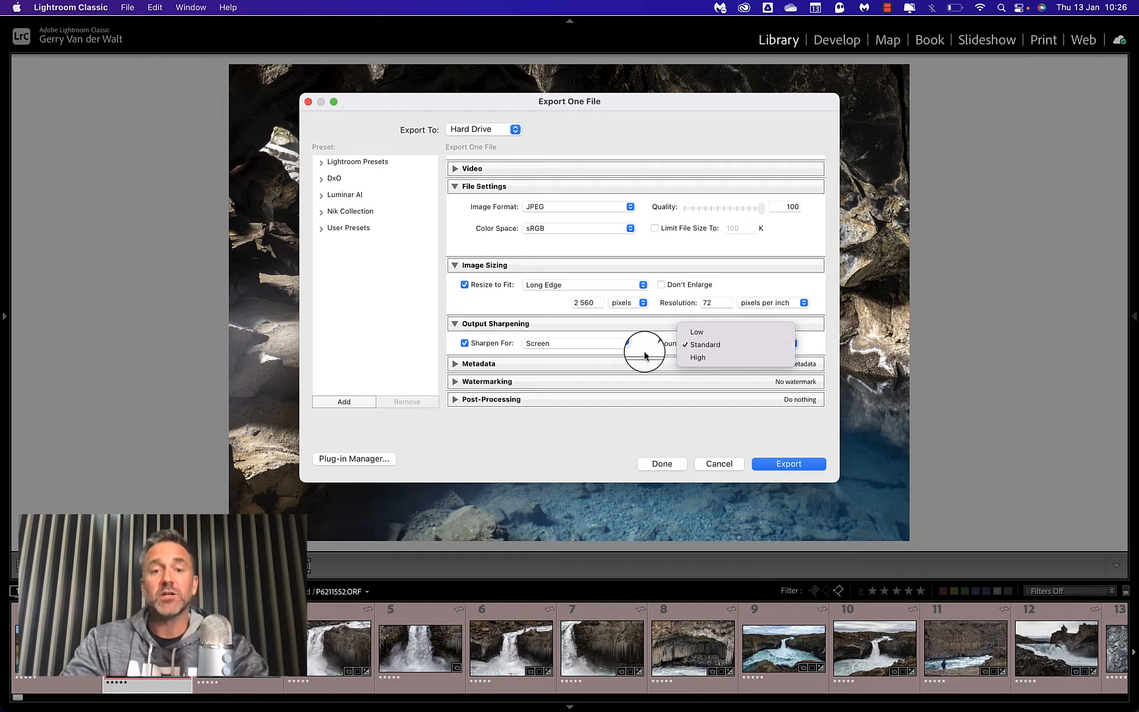
click(464, 343)
click(465, 343)
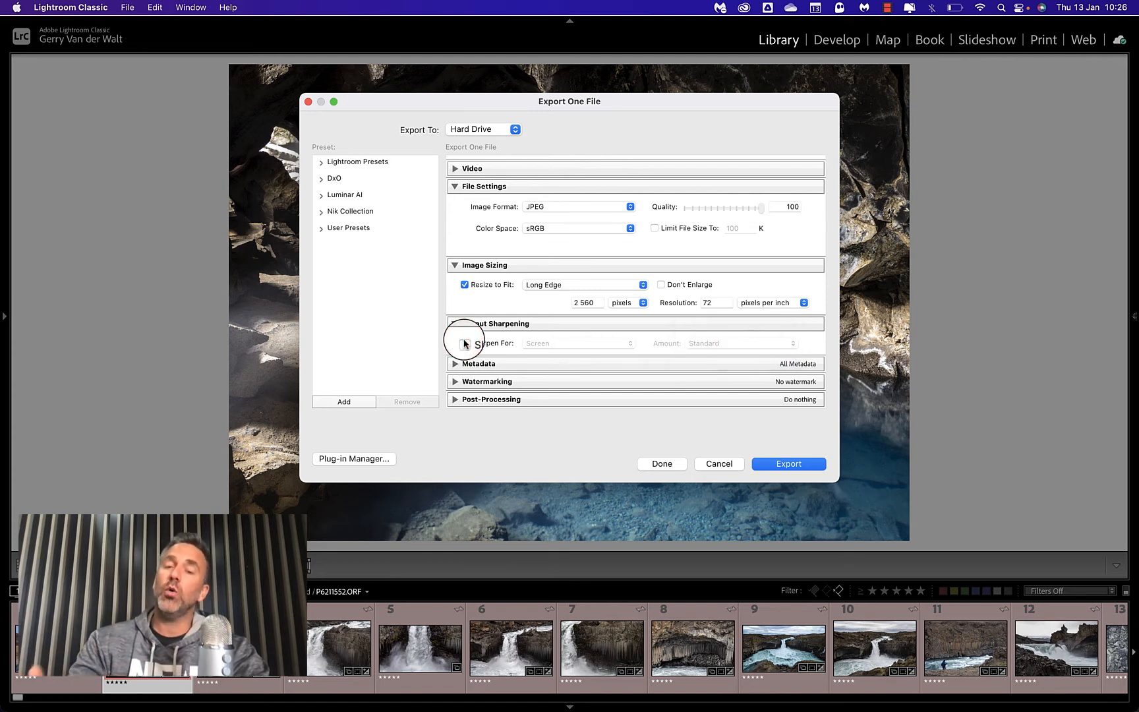
Try the All Except Camera Raw Info and Copyright Only metadata options, and return the setting to All Metadata.
scroll(595, 333, down, 2)
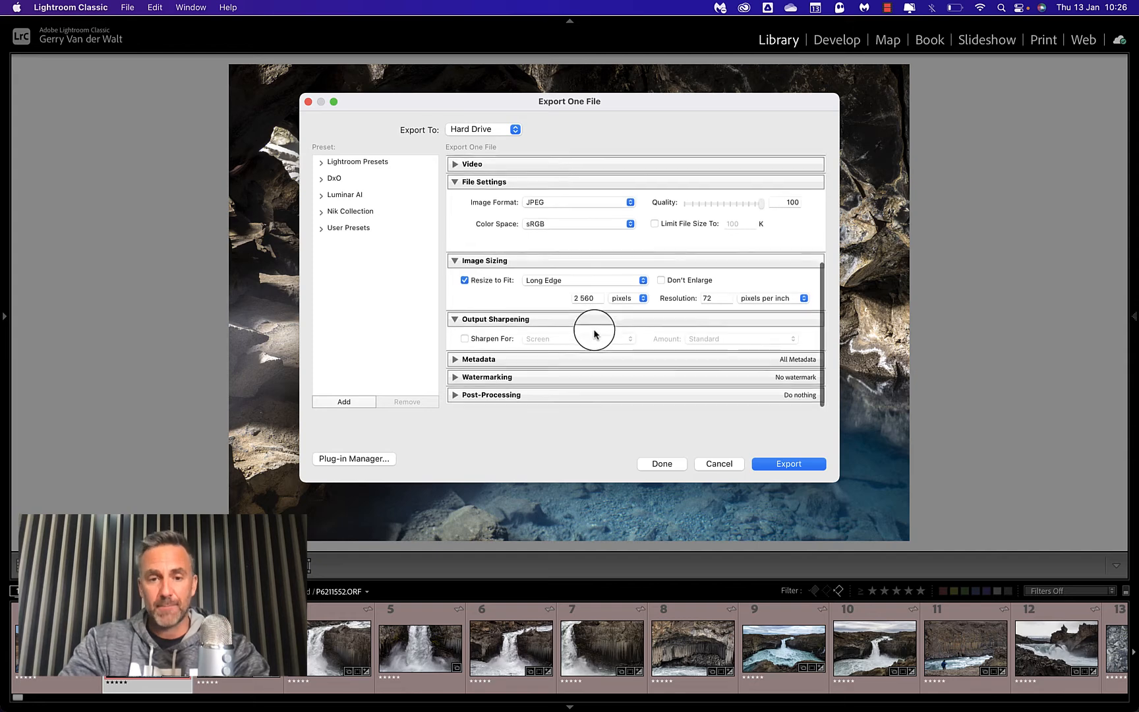
click(469, 364)
scroll(575, 320, down, 3)
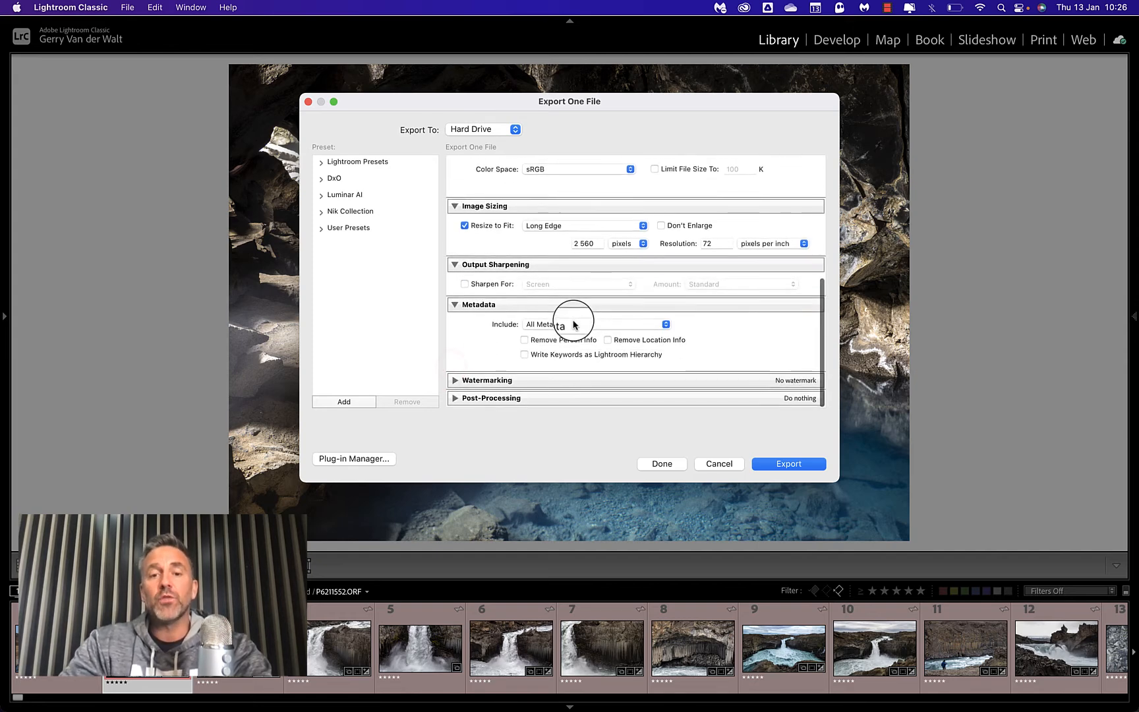
click(663, 324)
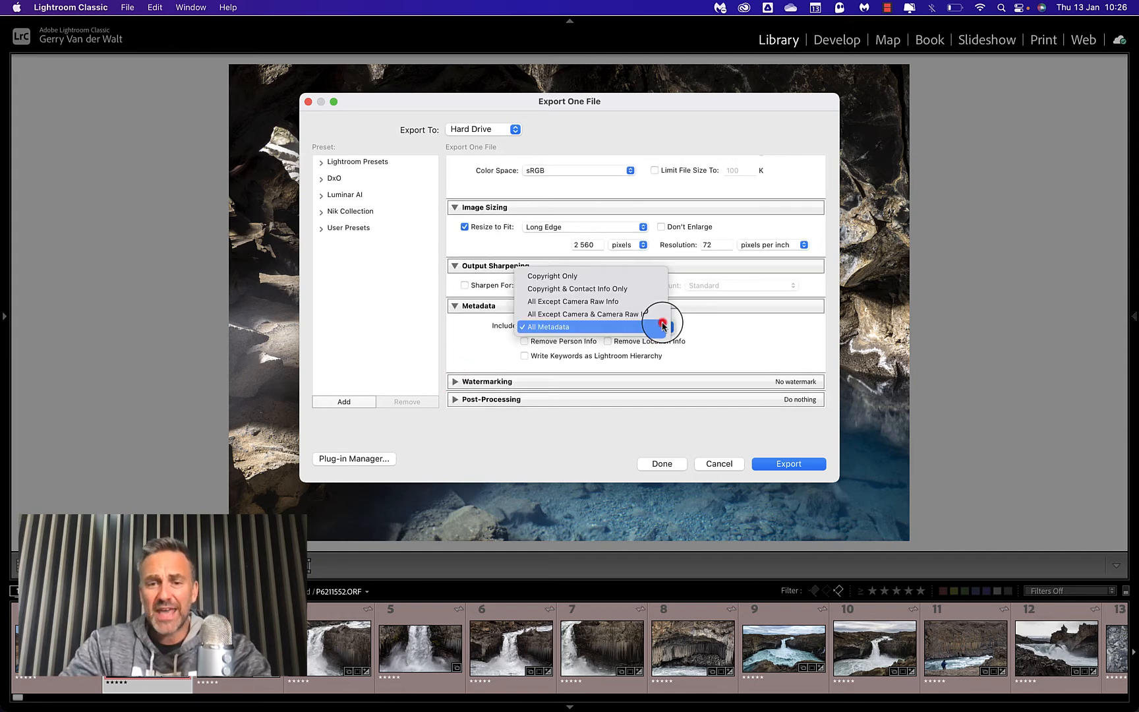
click(566, 304)
click(591, 325)
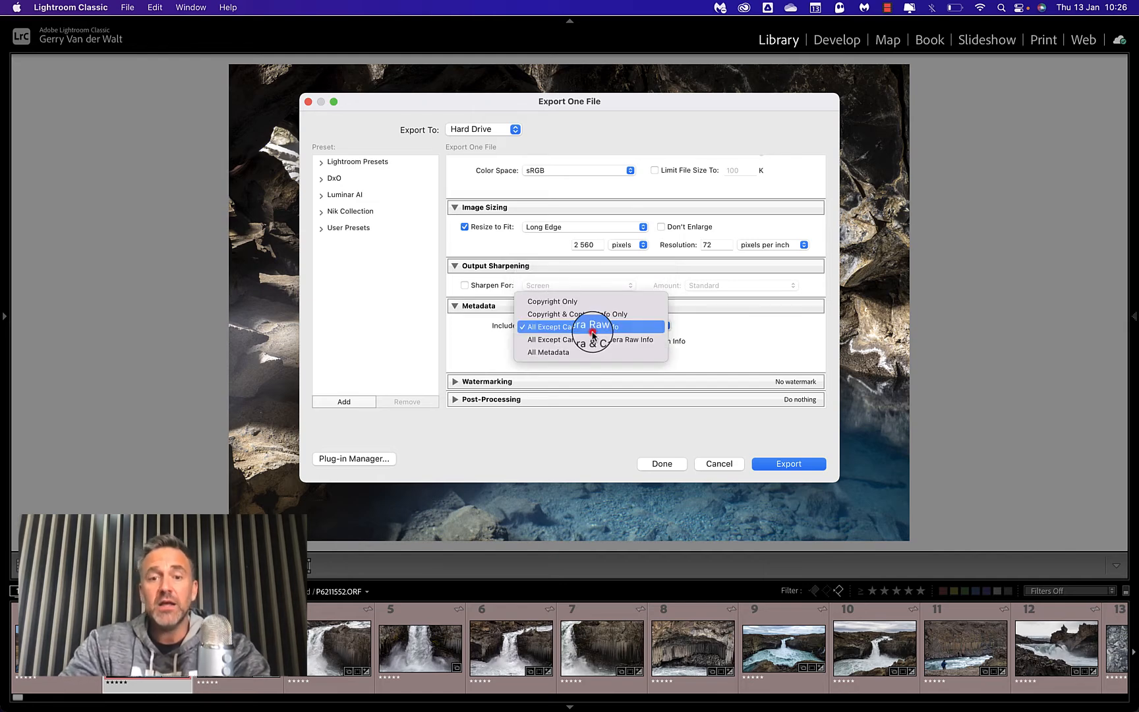
click(576, 301)
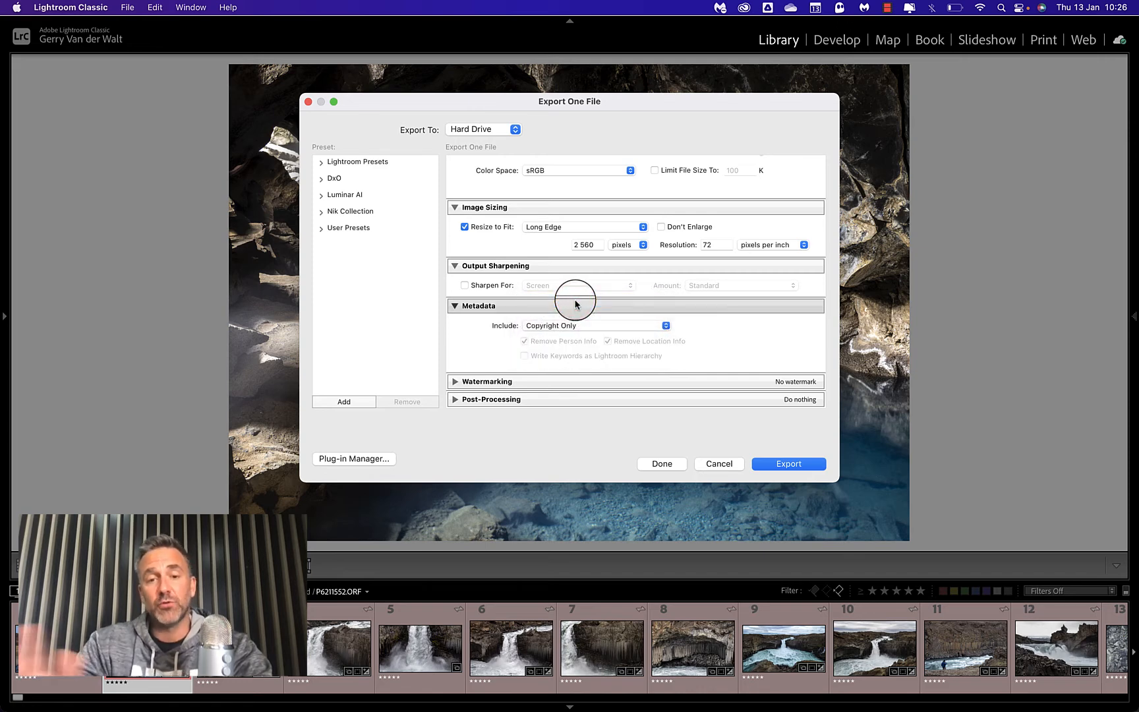
click(646, 325)
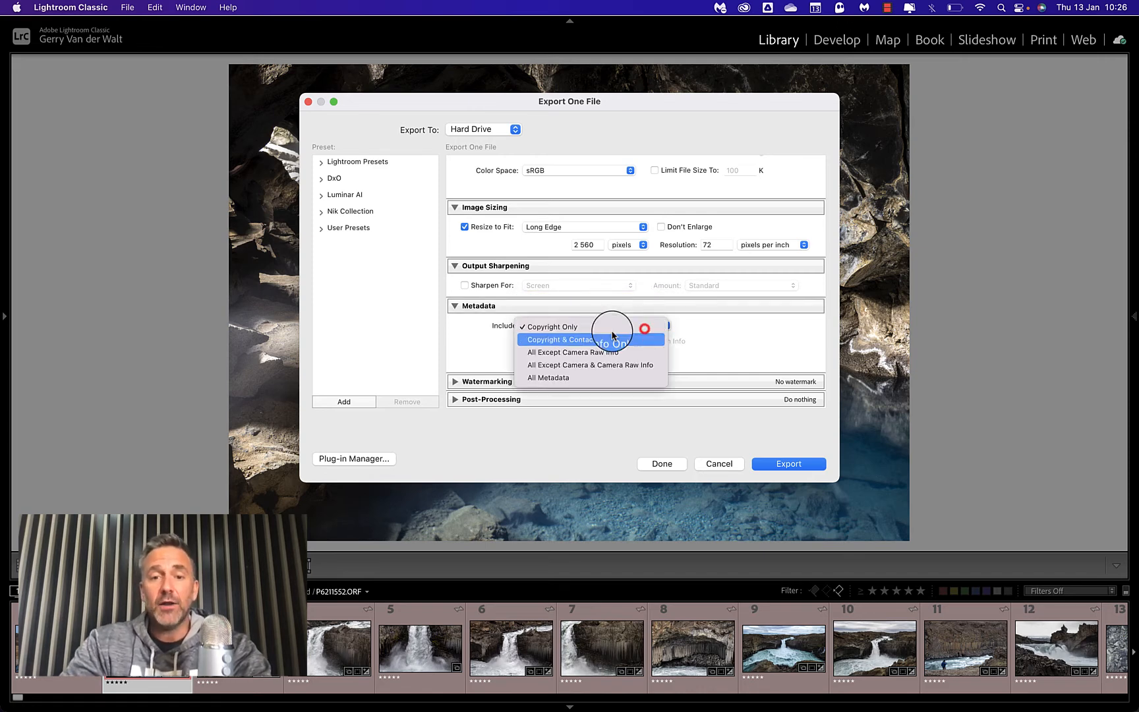
click(558, 378)
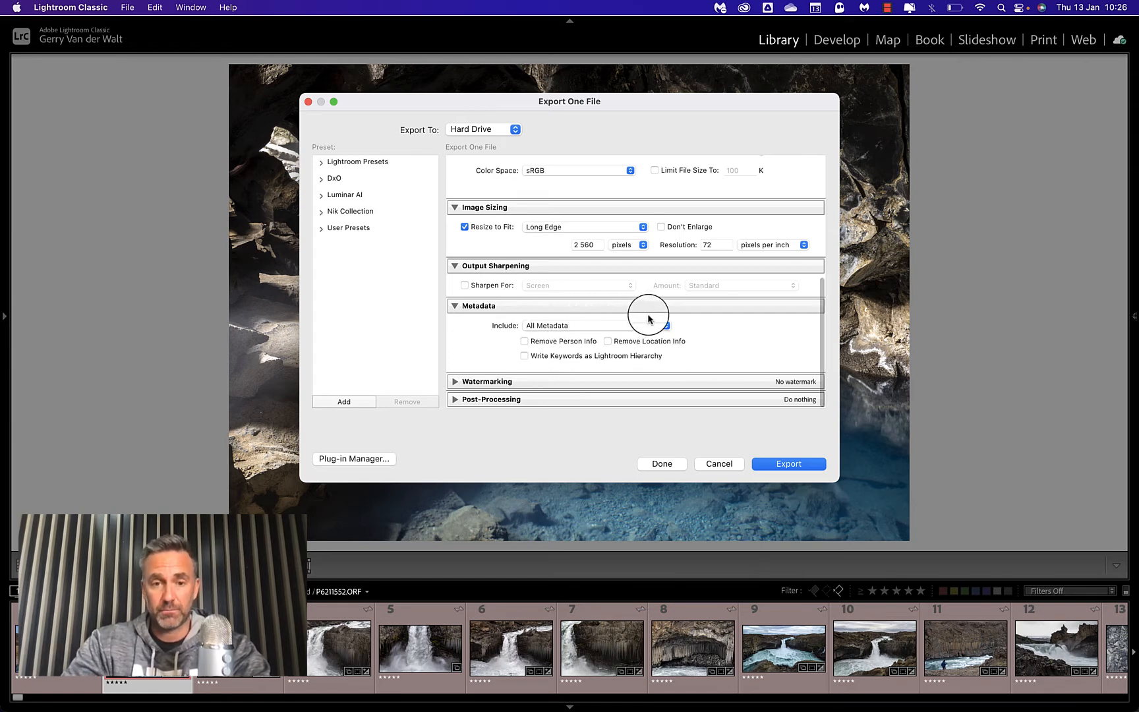
Try the Simple Copyright Watermark in the Watermarking settings, review the watermark choices, and turn watermarking back off.
click(455, 381)
scroll(600, 346, down, 2)
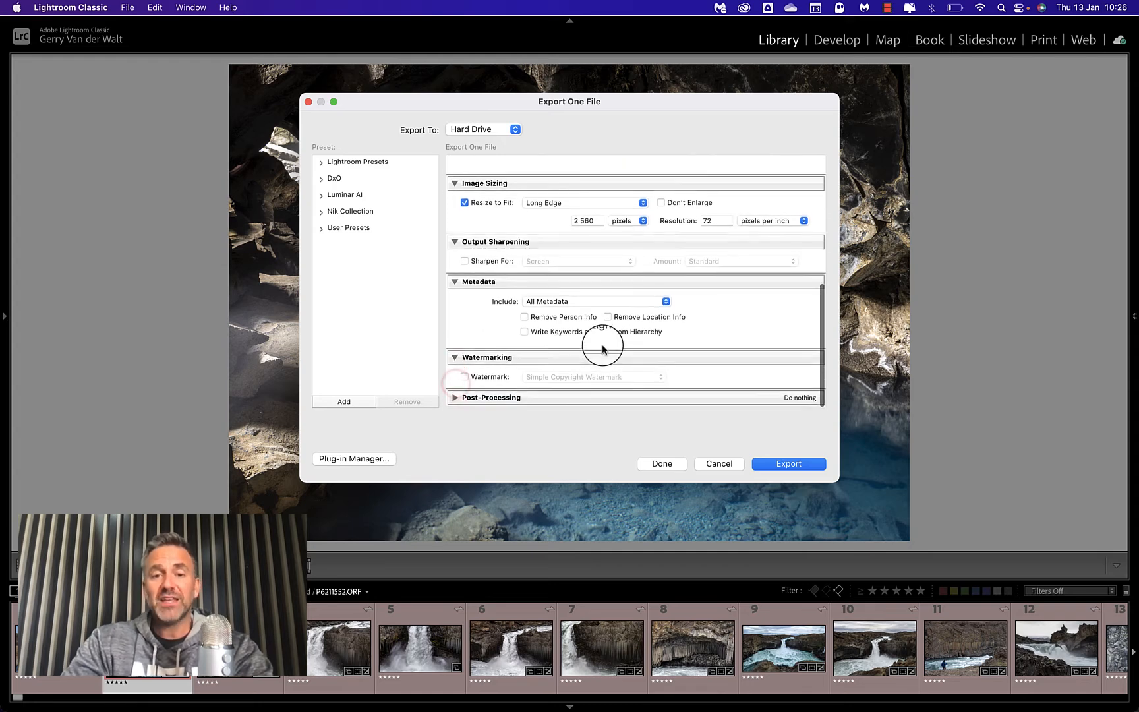
click(483, 380)
click(588, 378)
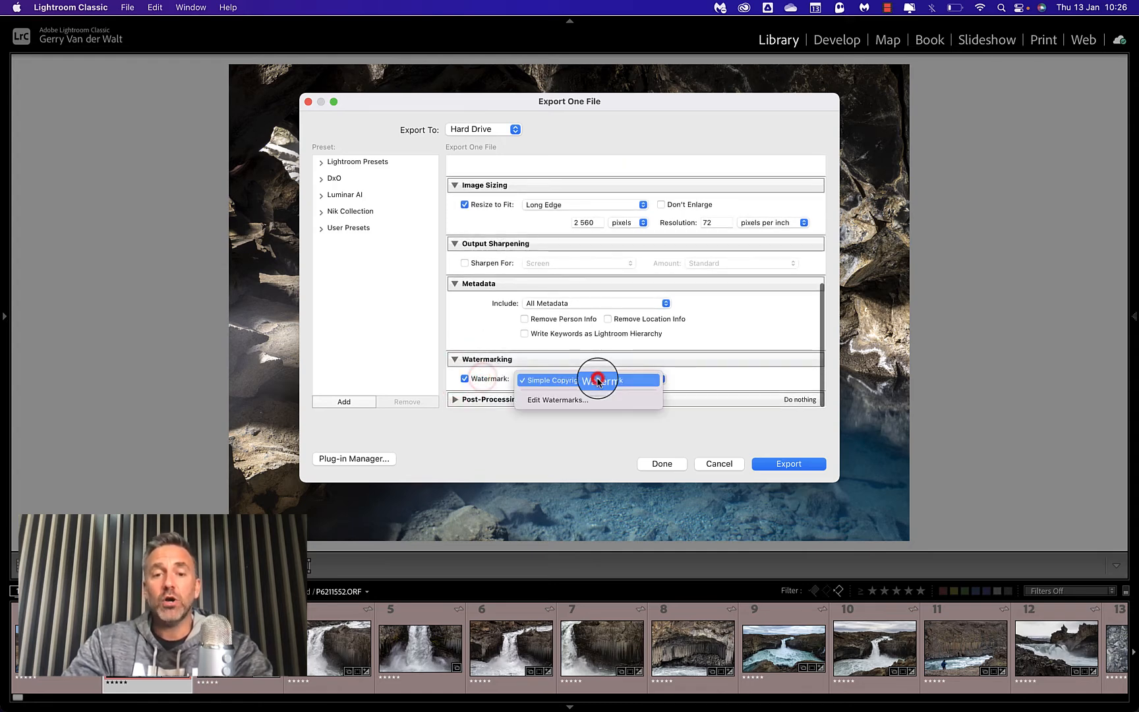
click(465, 379)
click(464, 379)
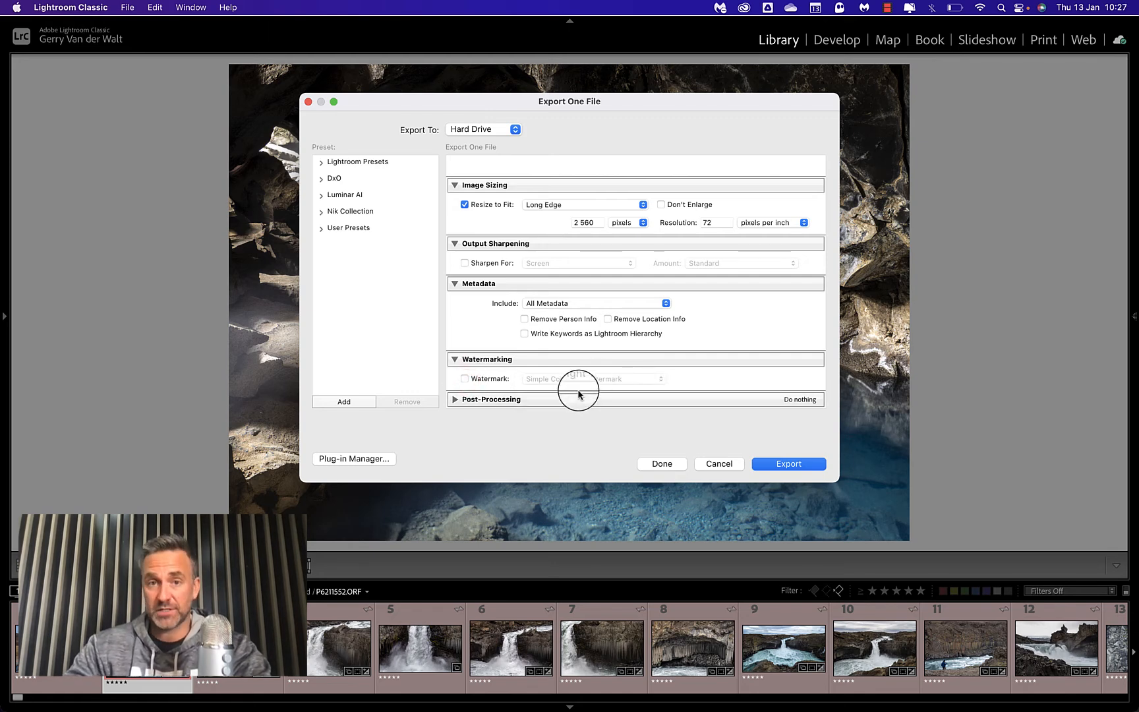
Set the post-processing action after export to Show in Finder, and review the other actions offered.
scroll(596, 372, down, 2)
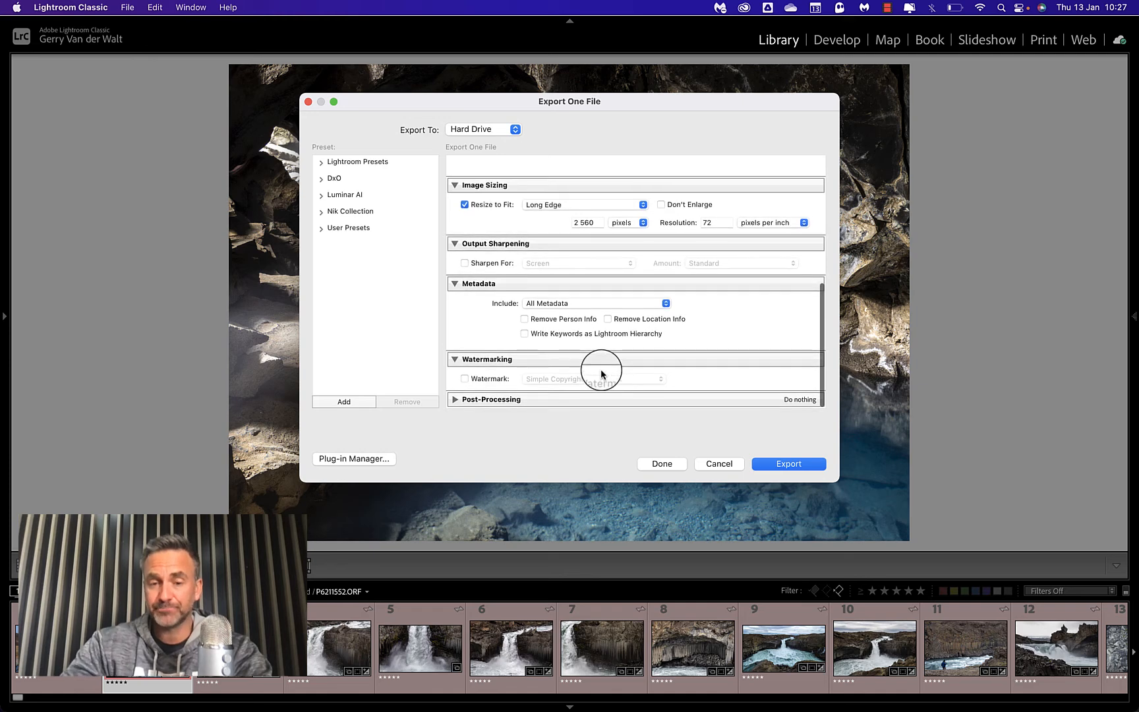
click(456, 397)
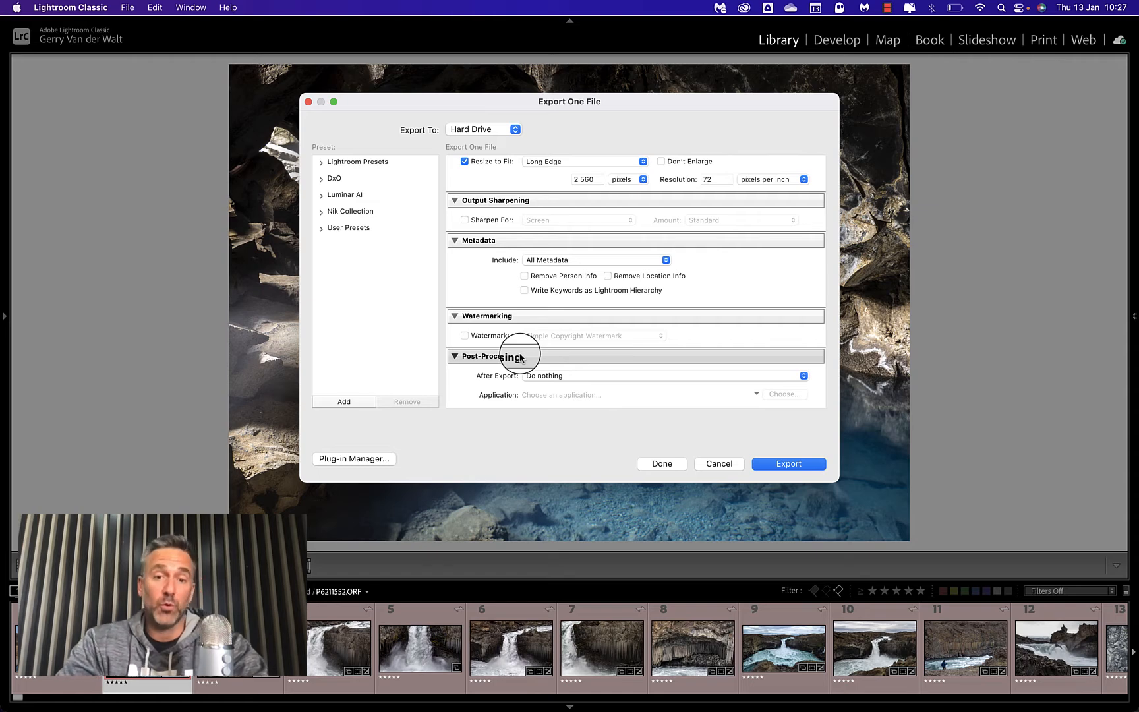
click(564, 376)
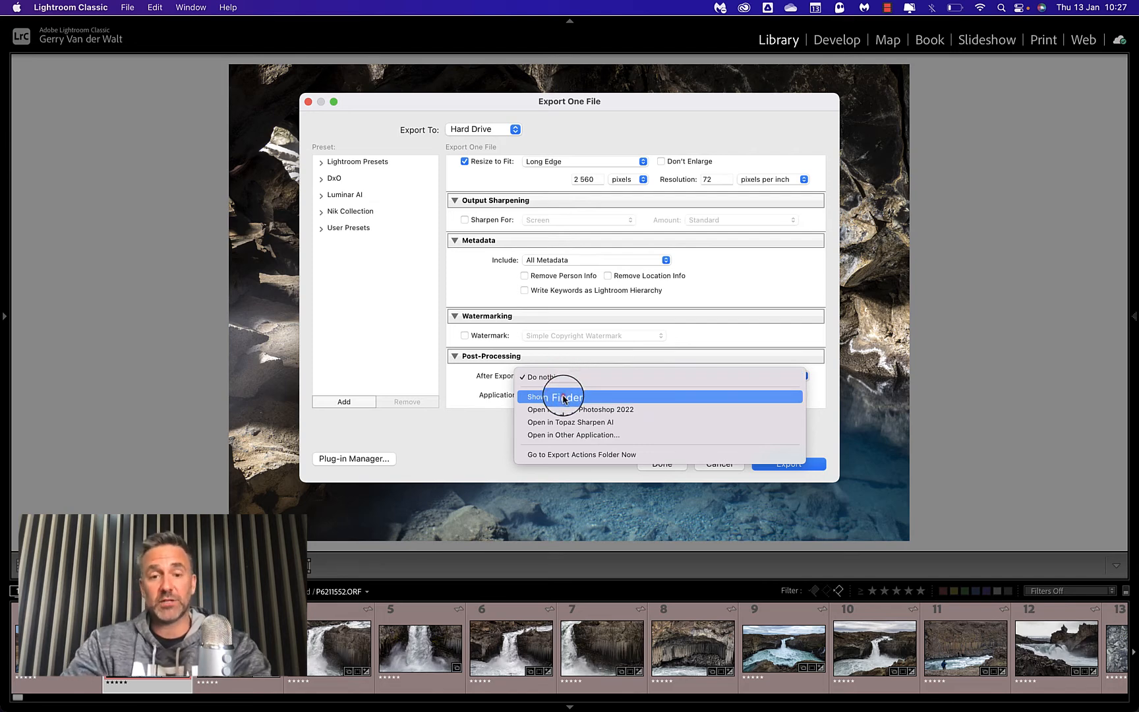
click(564, 397)
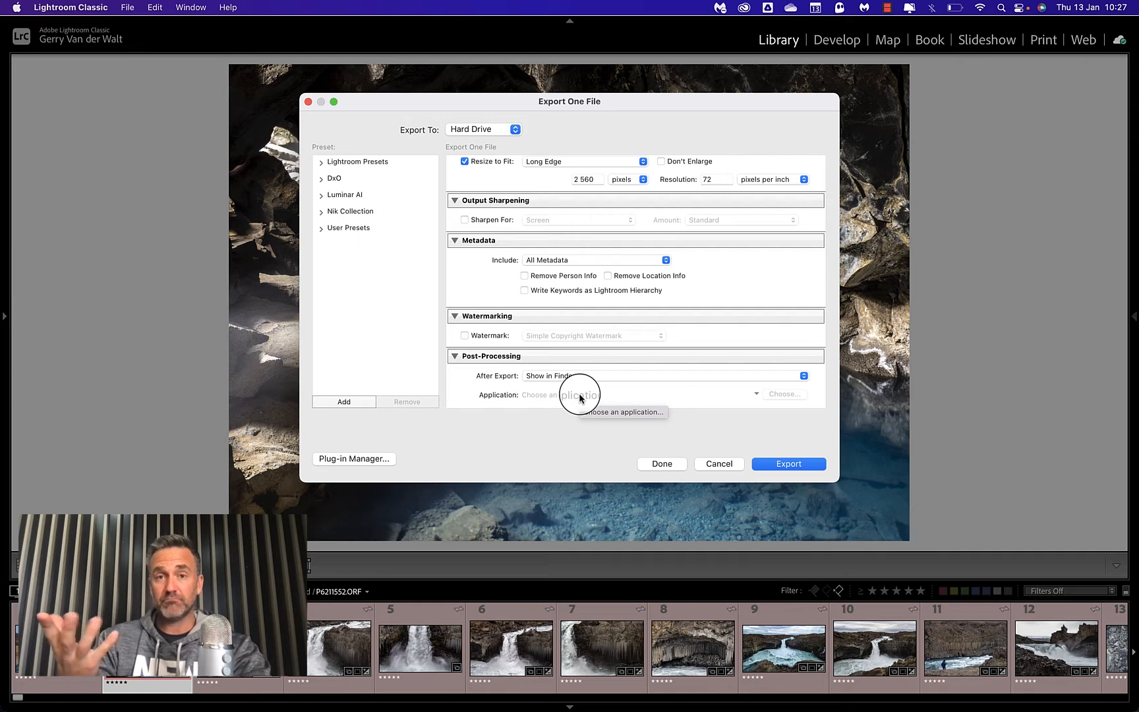
click(565, 376)
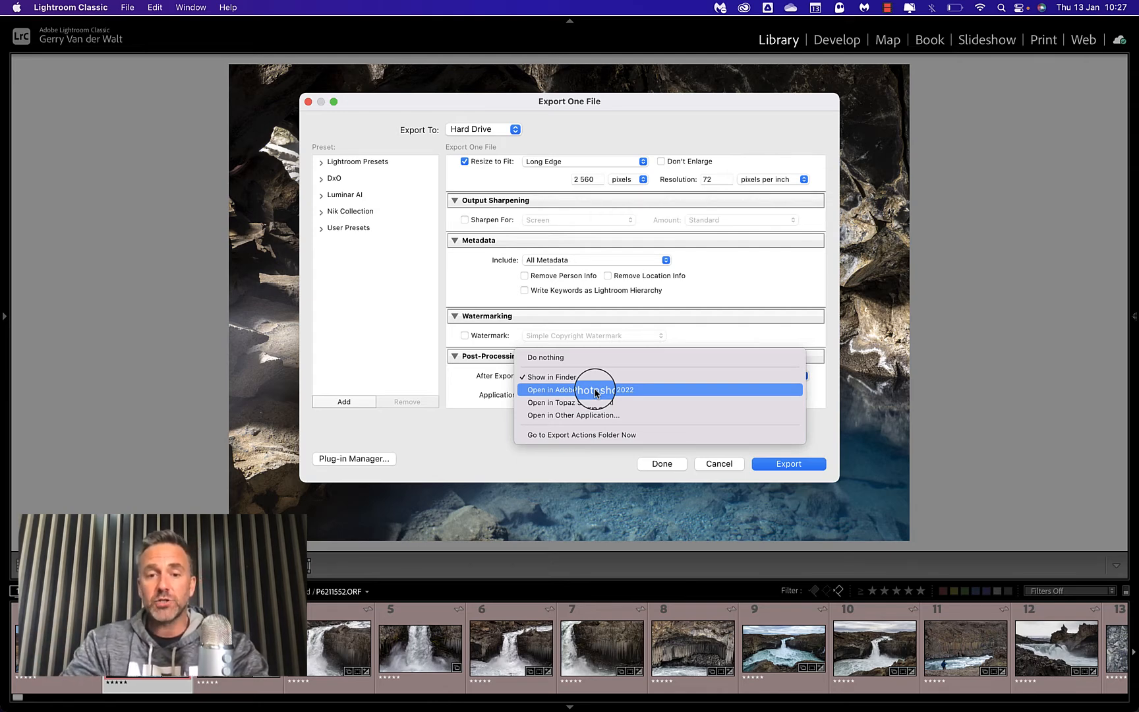
click(560, 376)
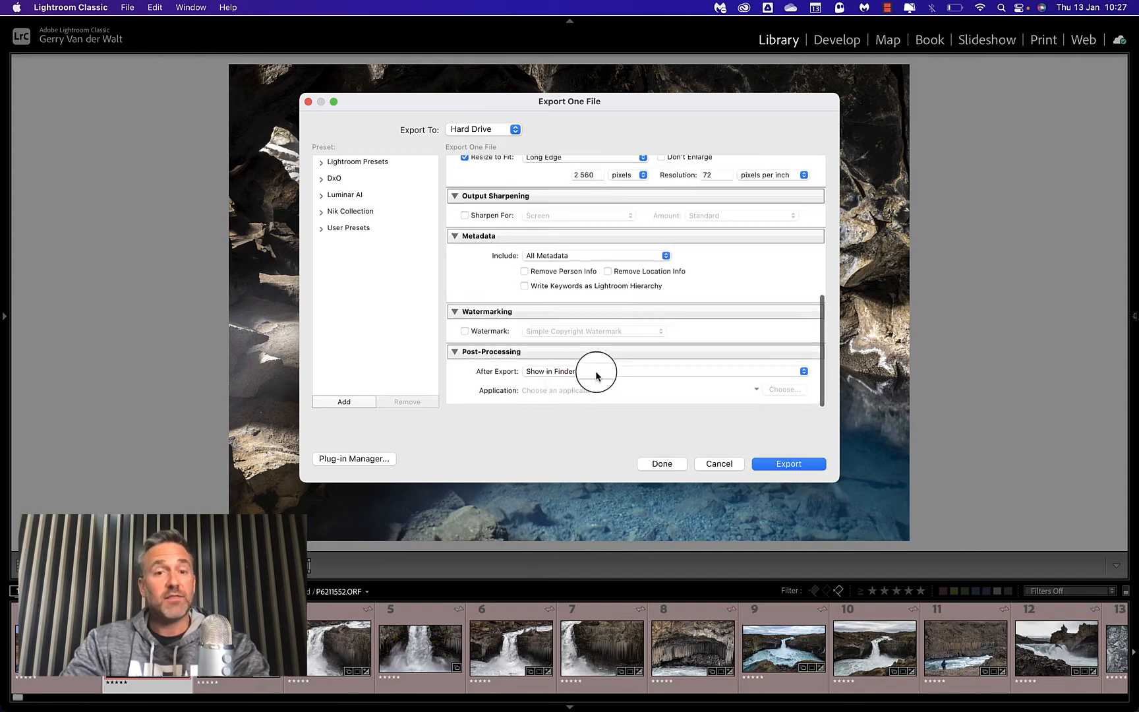
Export the cave photo, preview Lava Cave in Iceland.jpg in Finder, and close the export folder window.
scroll(617, 290, up, 10)
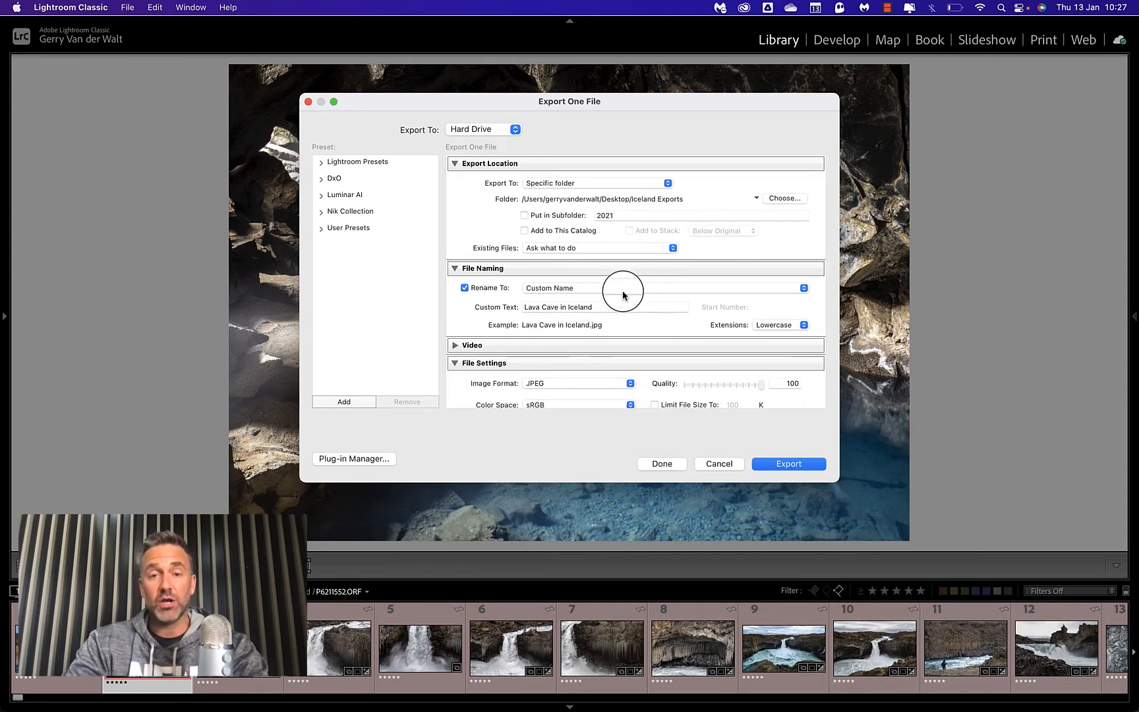
click(790, 464)
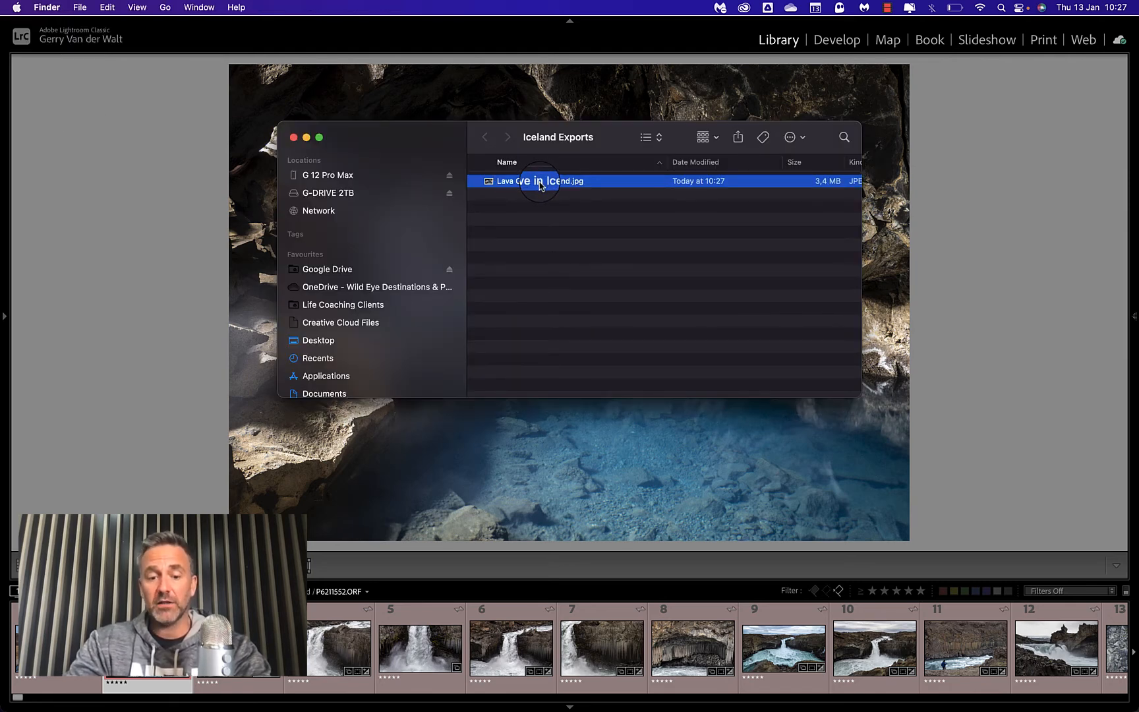
key(space)
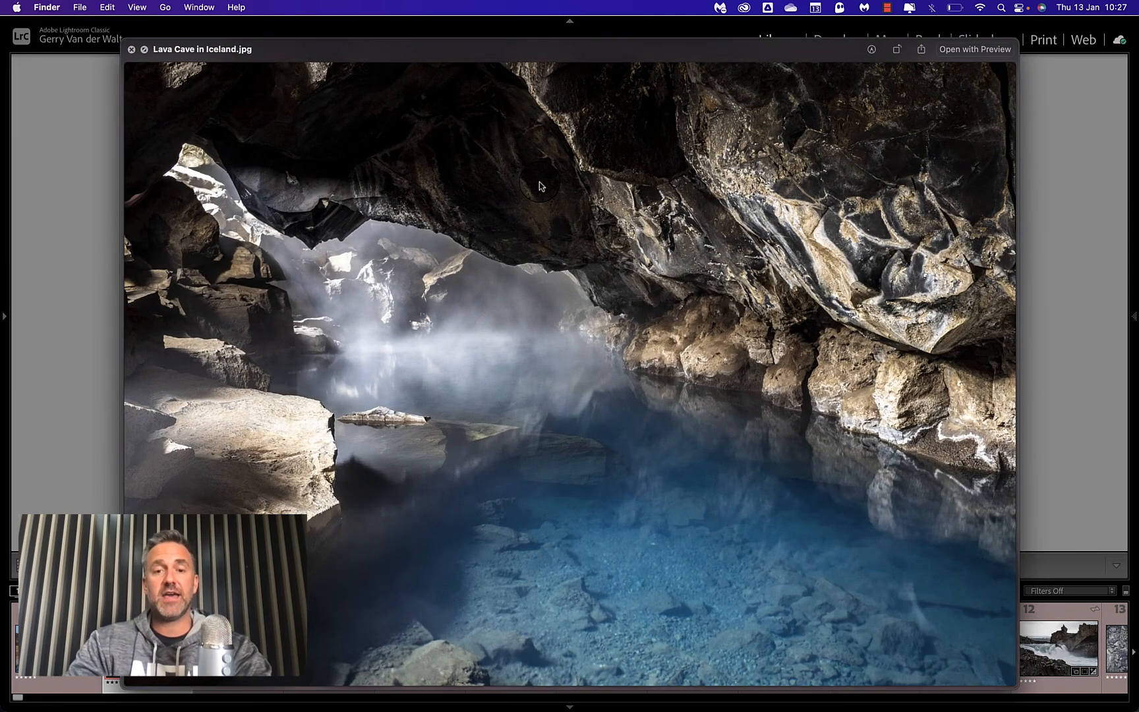
key(space)
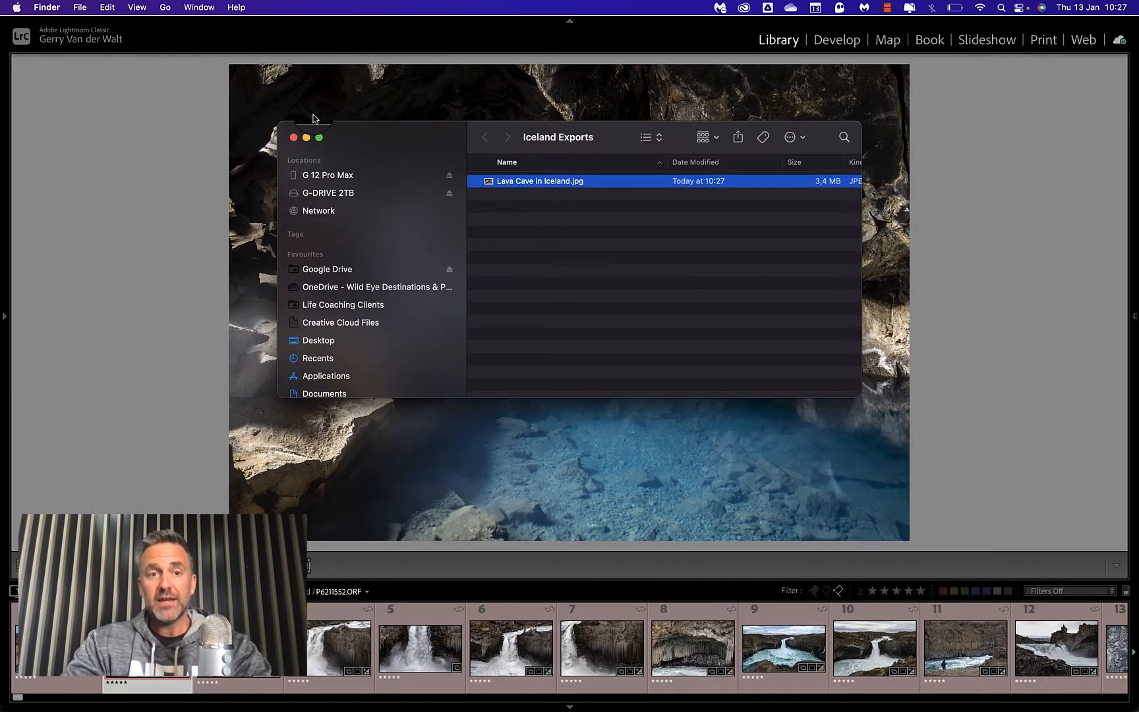
click(293, 138)
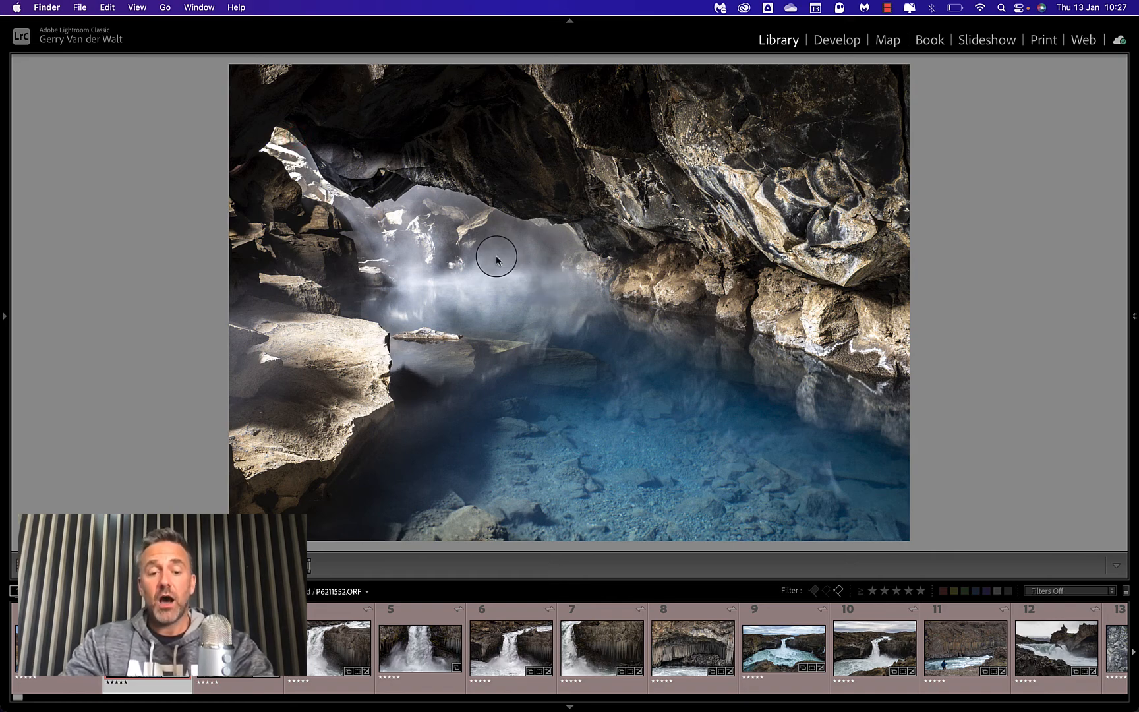
Export the third photo in the grid with the previous settings under a unique name, and close the export folder window.
double_click(563, 328)
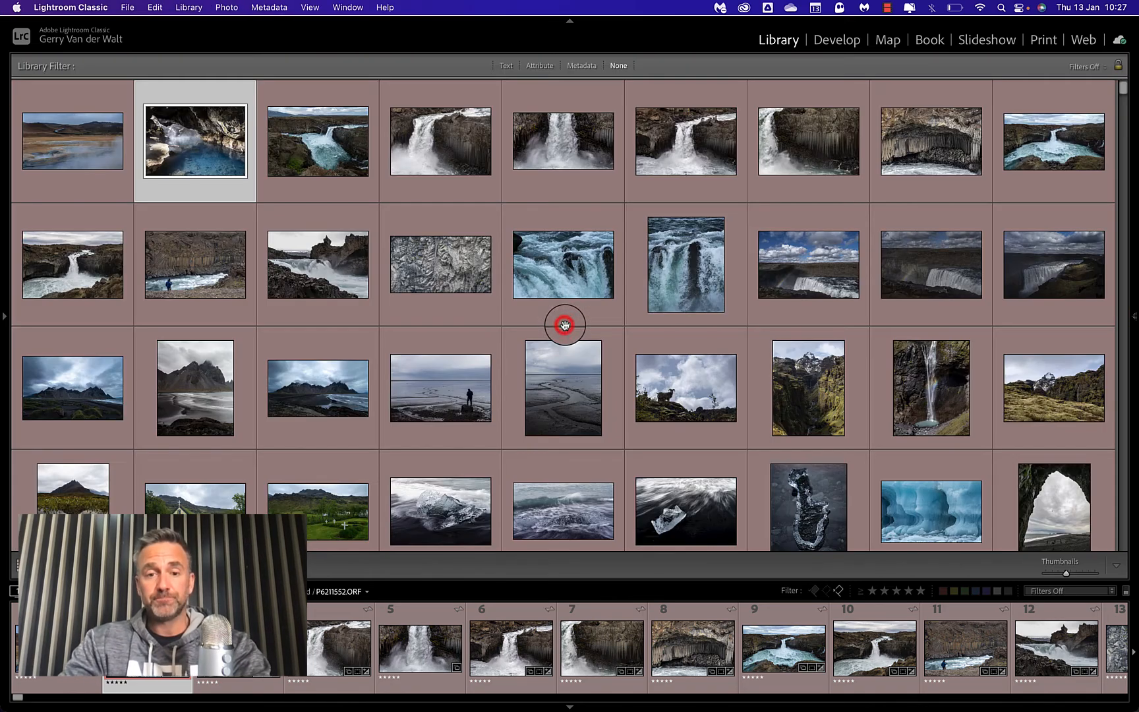
click(314, 145)
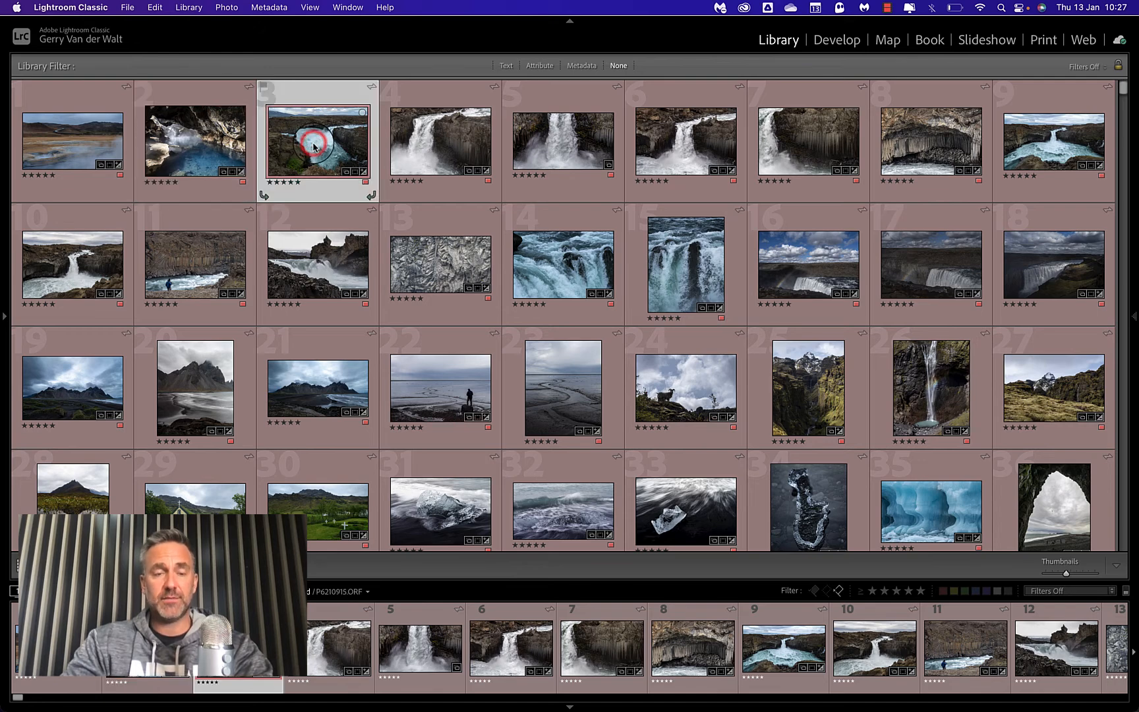
right_click(317, 146)
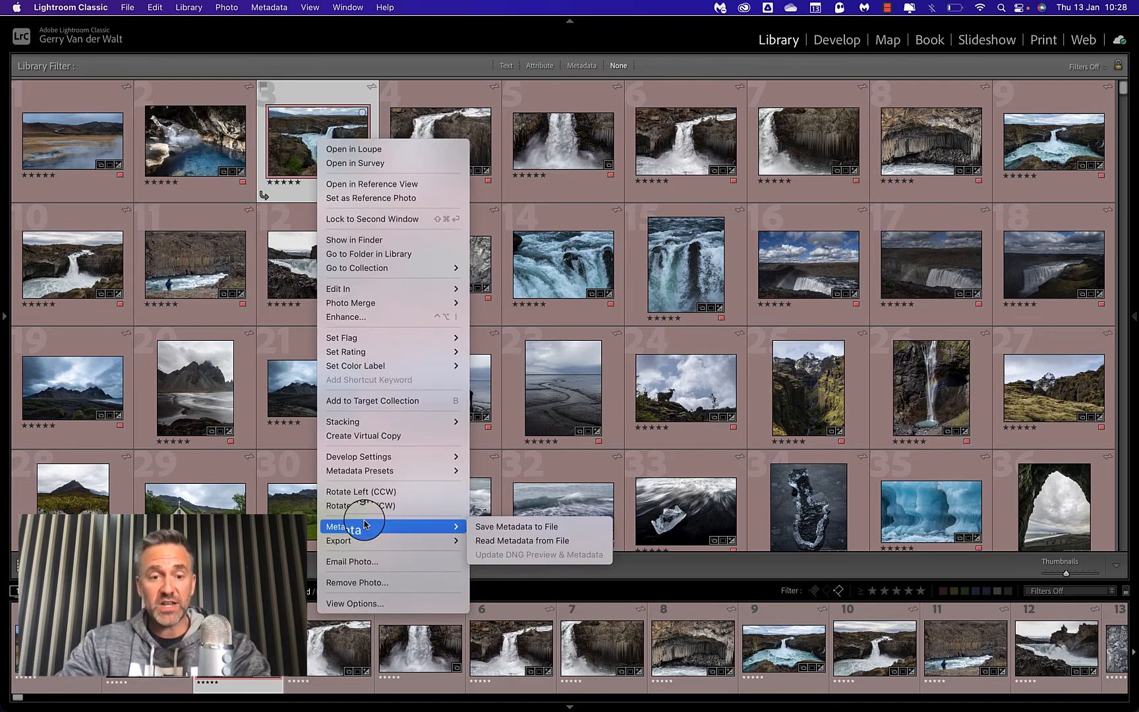
mouse_move(364, 539)
click(504, 509)
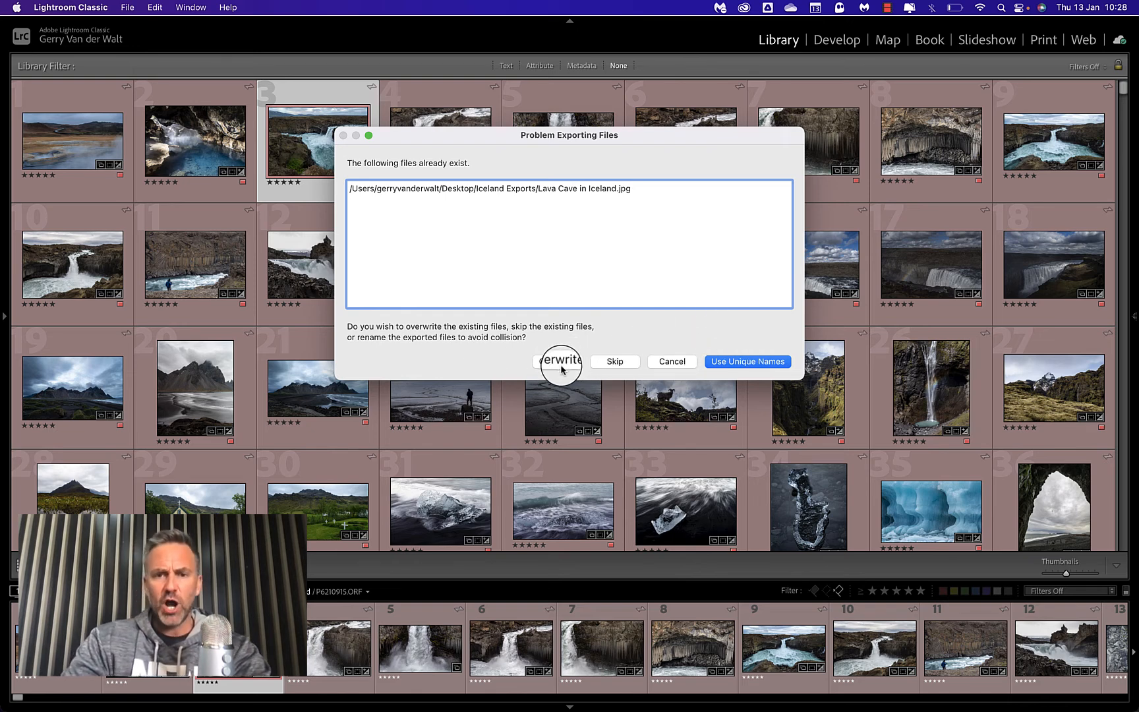
click(765, 362)
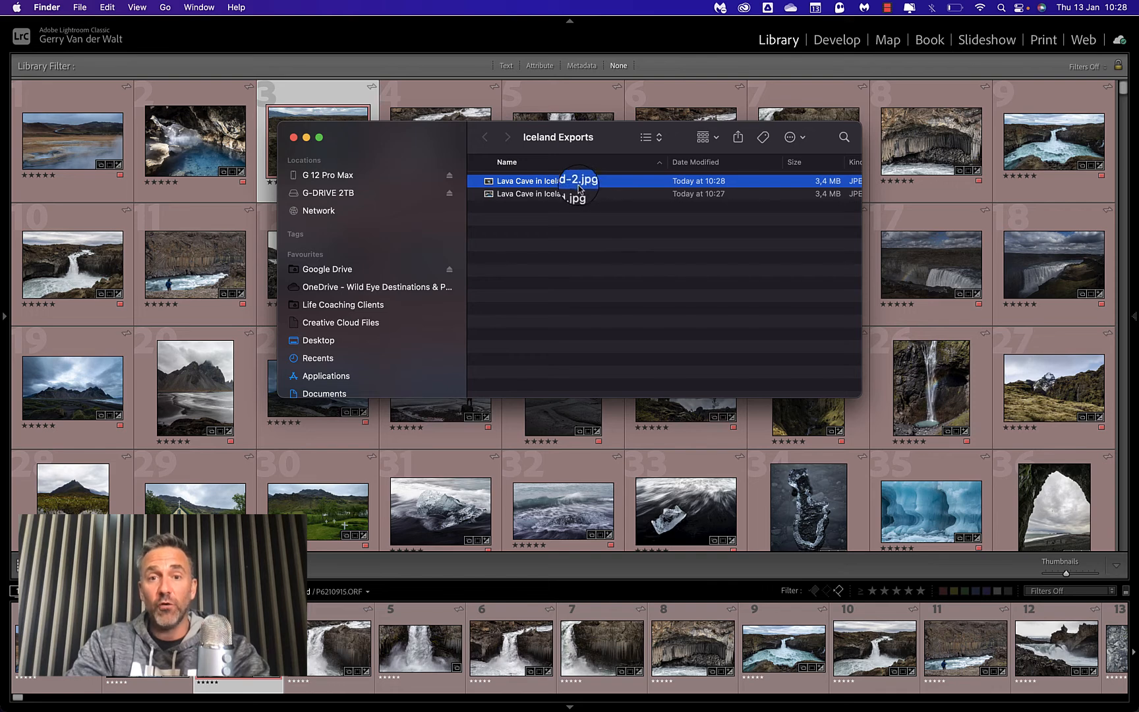
click(293, 137)
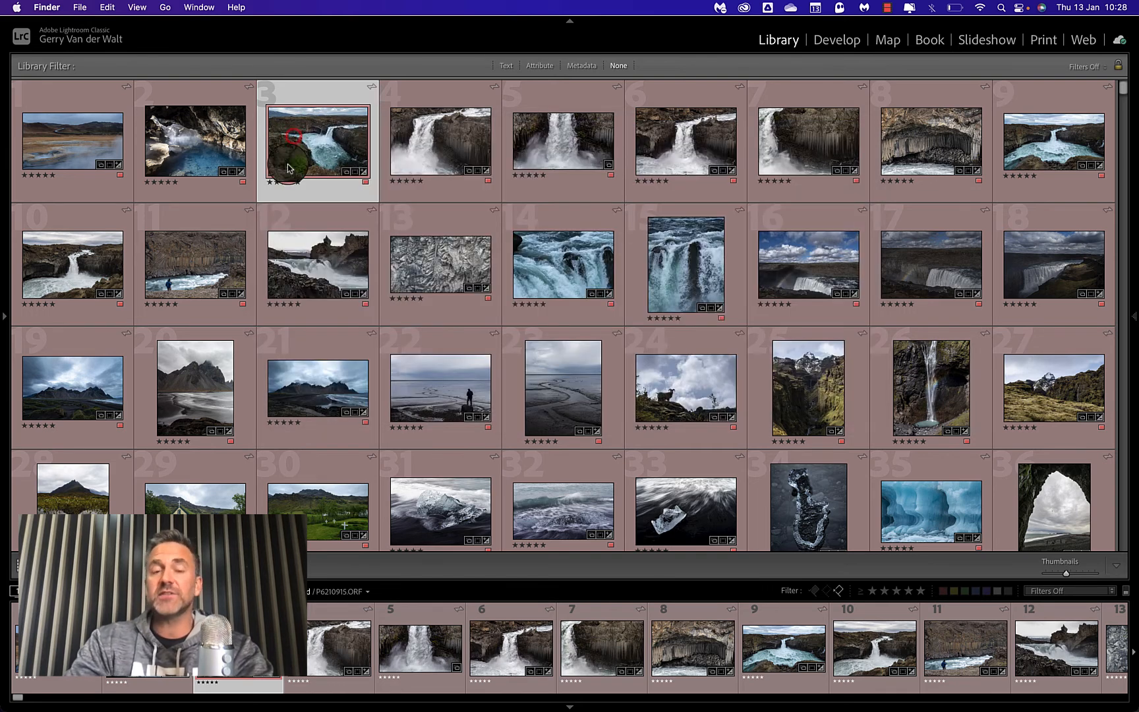
Select photos 4 through 12 in the grid and export them with the previous settings, using unique names.
click(427, 152)
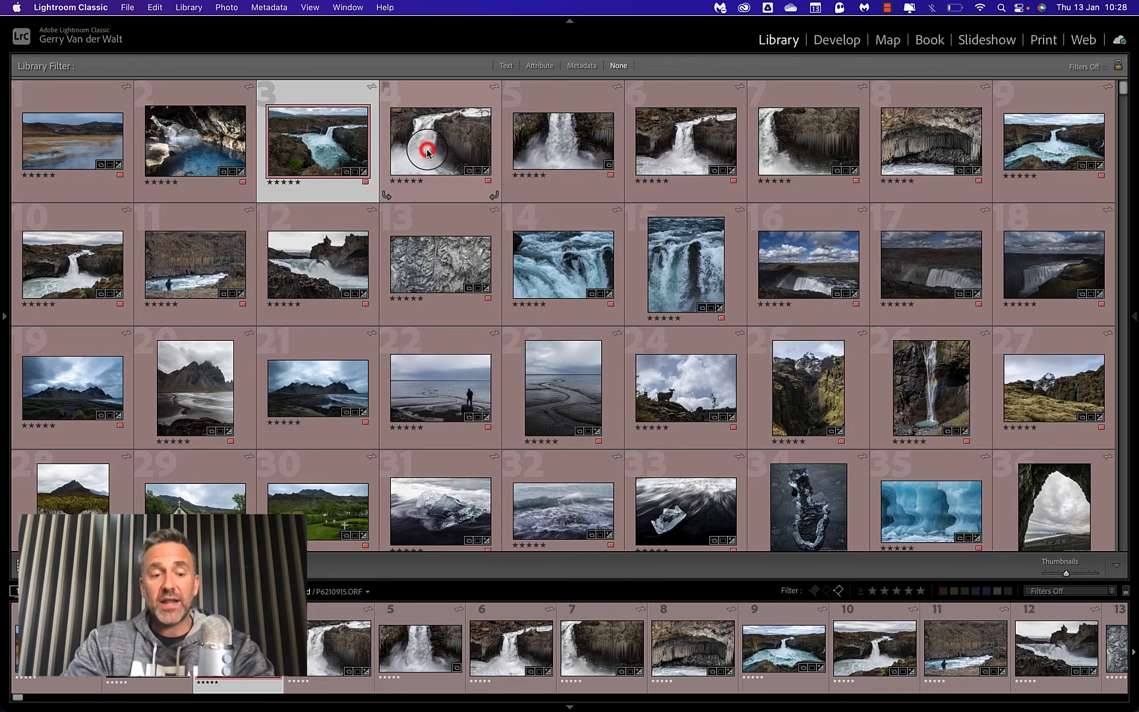
click(432, 131)
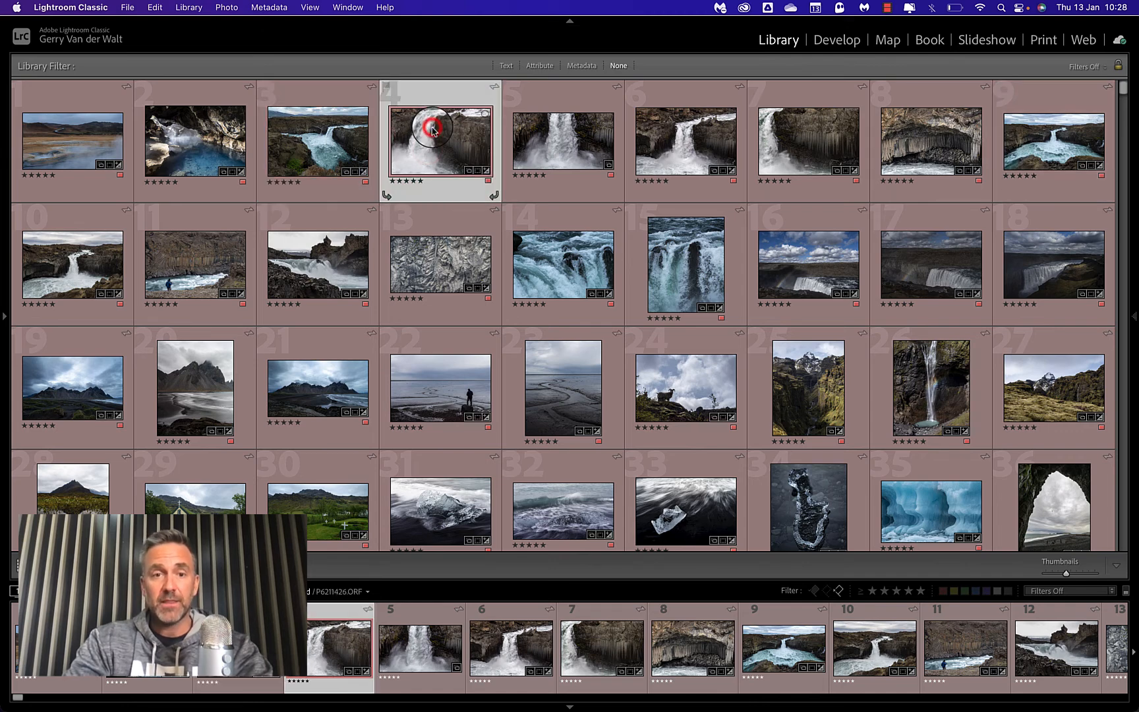
shift+click(335, 273)
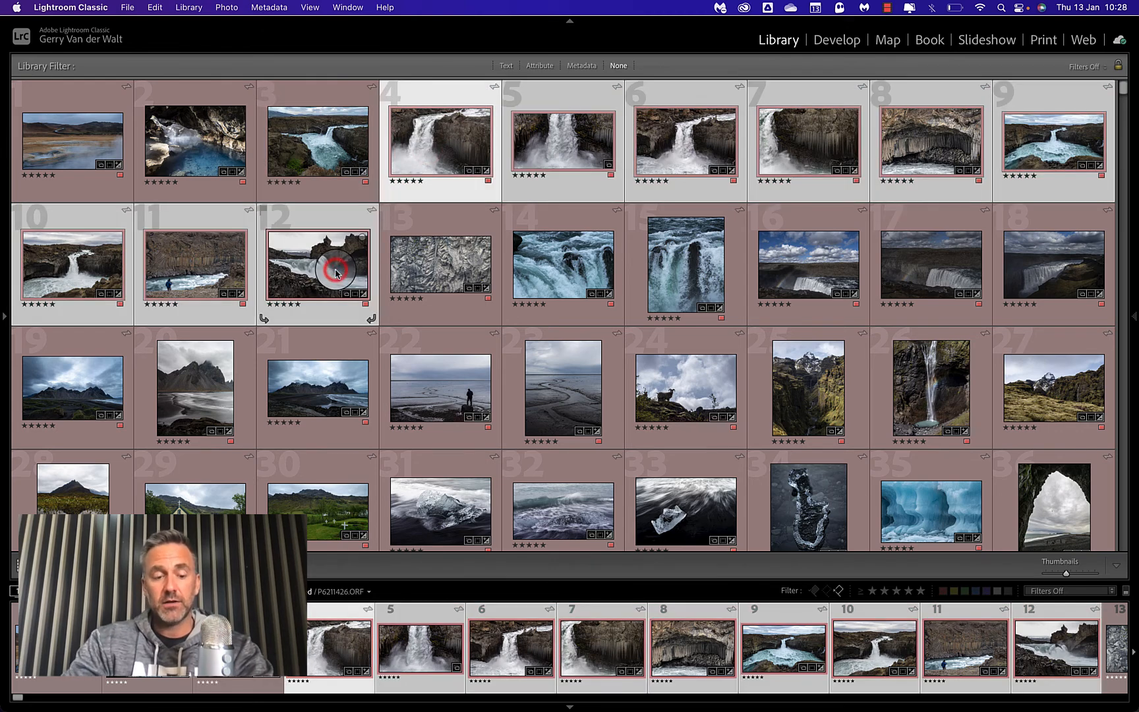
right_click(439, 135)
mouse_move(475, 531)
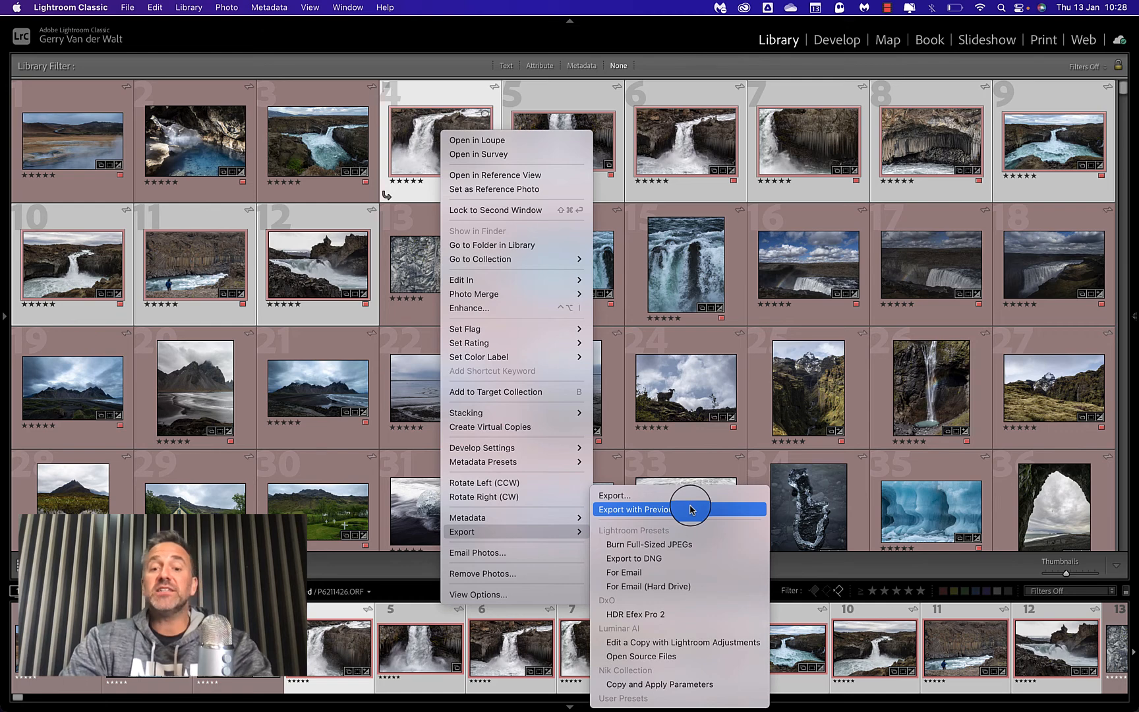
click(655, 510)
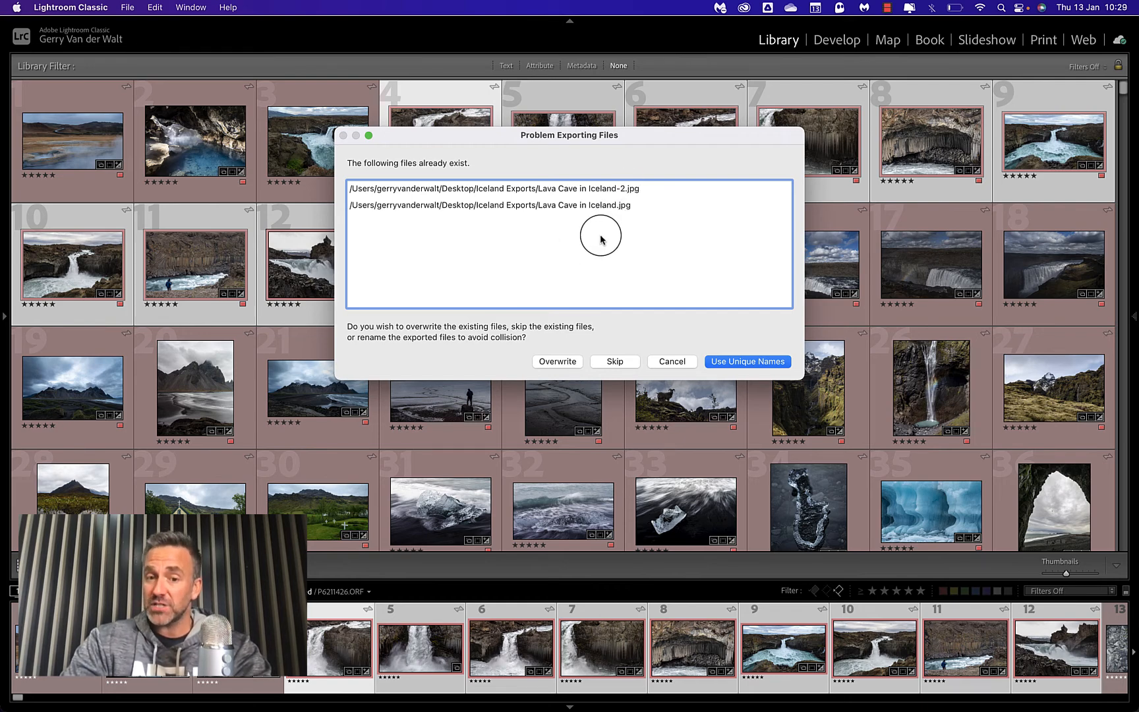
click(753, 362)
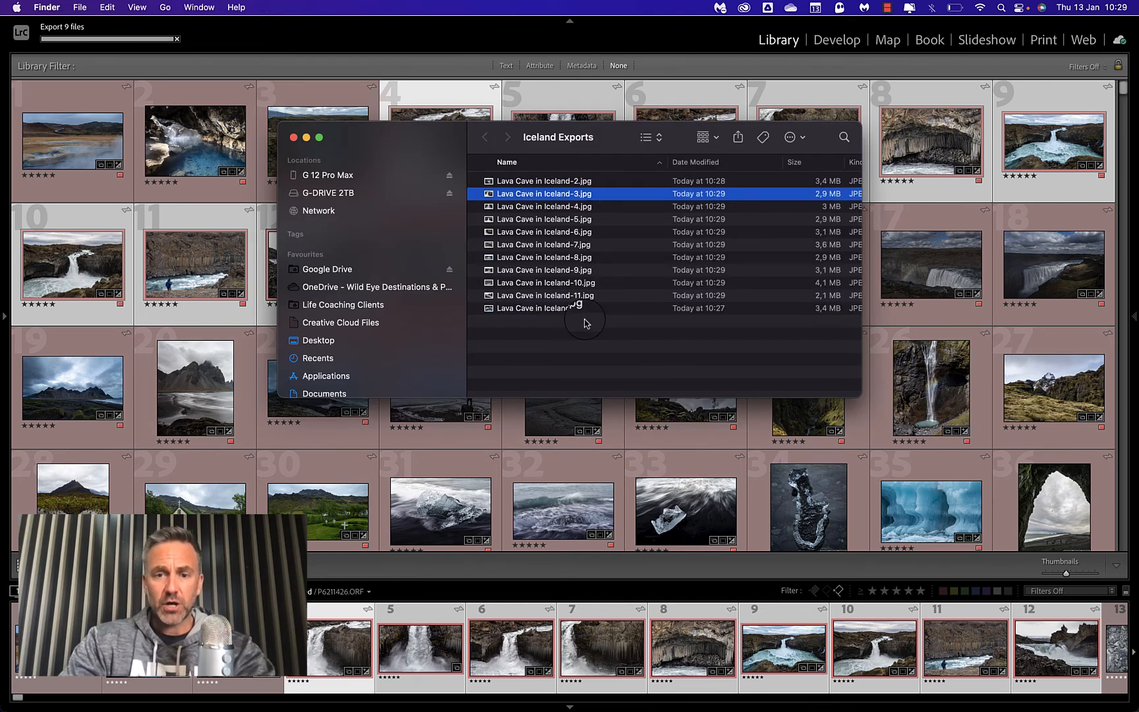
Check the naming of the exported JPEGs in the Iceland Exports folder, comparing the original with its numbered versions.
click(516, 308)
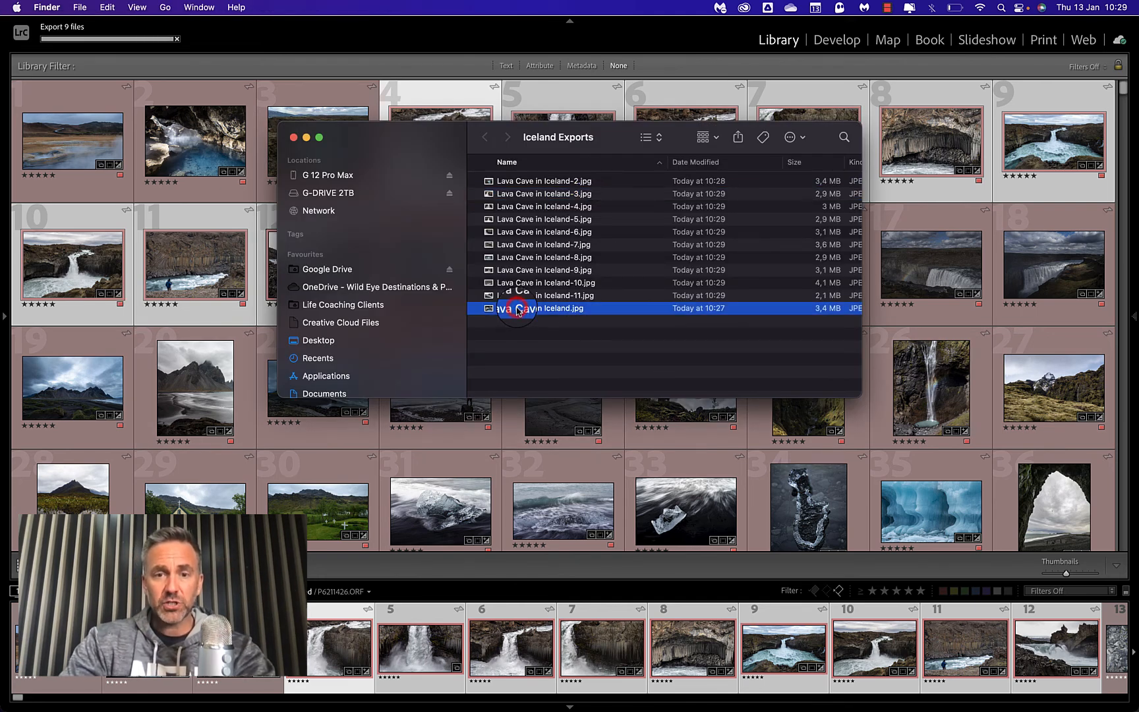
click(556, 184)
click(565, 193)
click(578, 202)
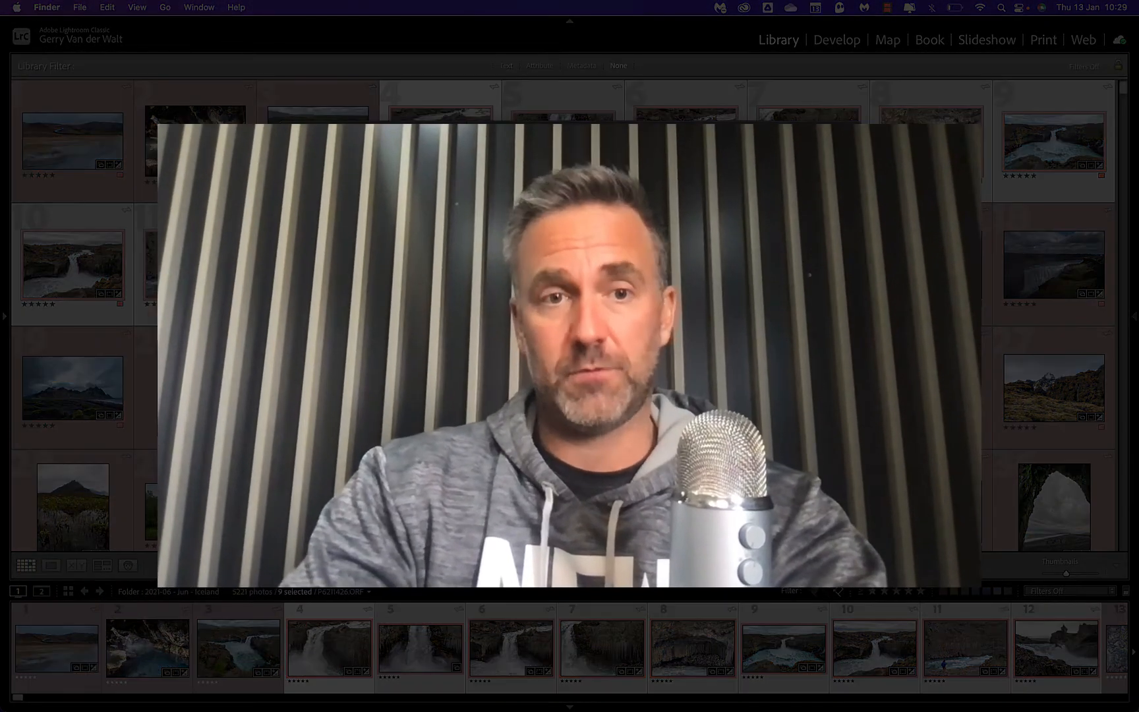